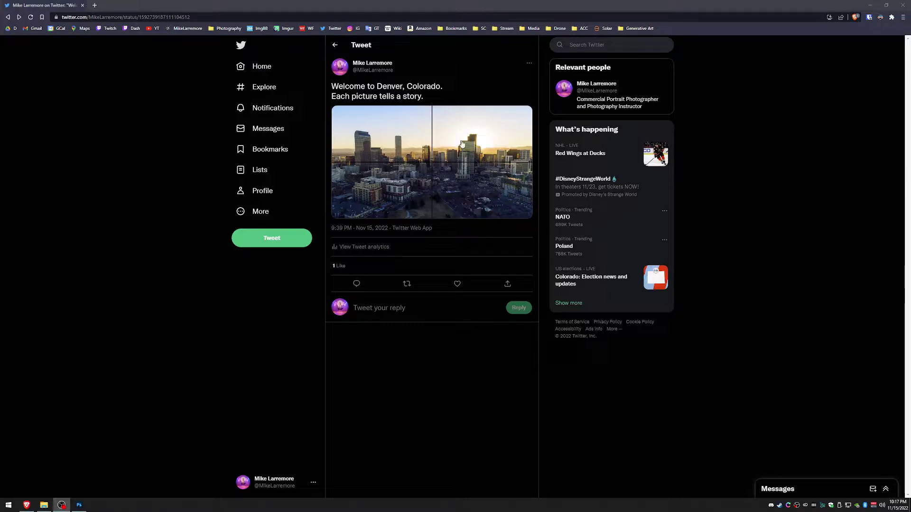
Page through all four photos in the tweet's viewer, then close it.
left_click(403, 135)
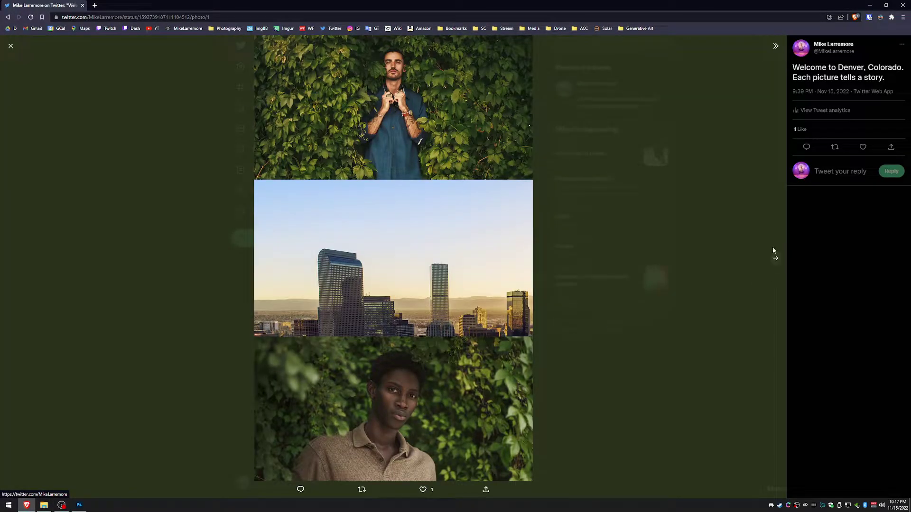
left_click(776, 259)
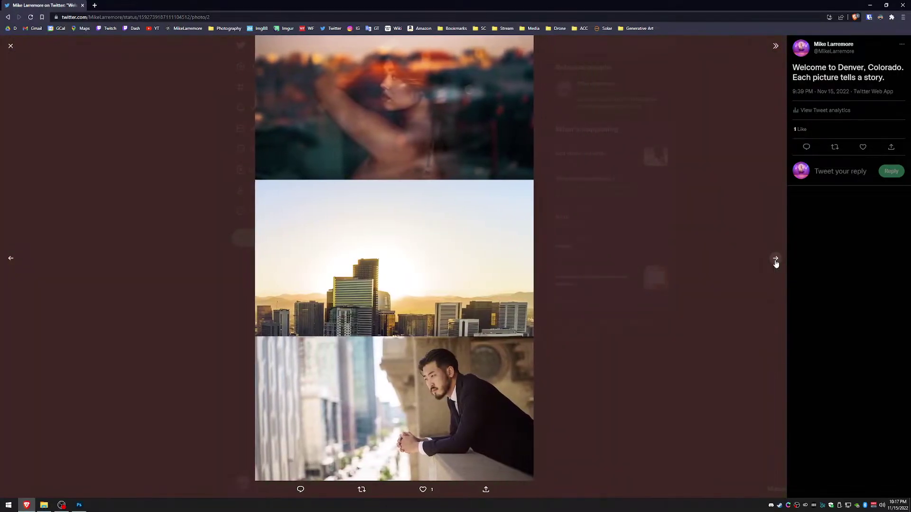
left_click(776, 259)
left_click(776, 259)
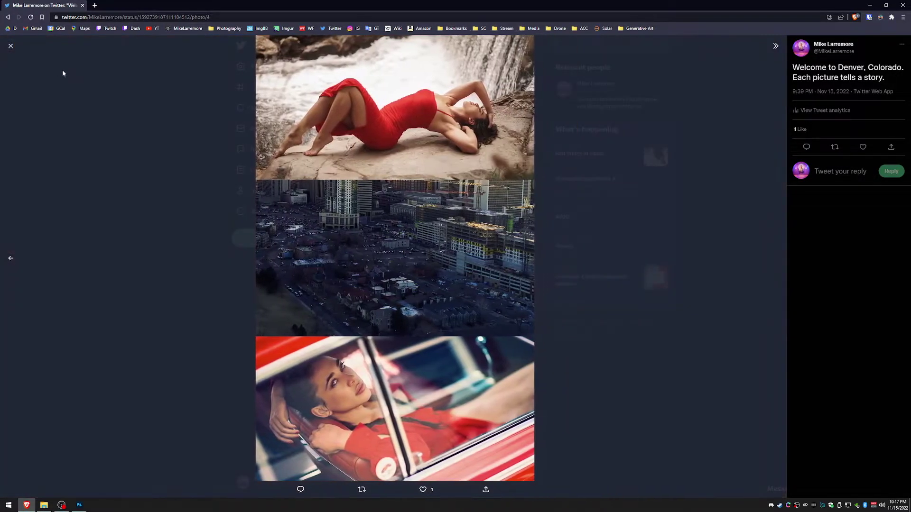
left_click(10, 46)
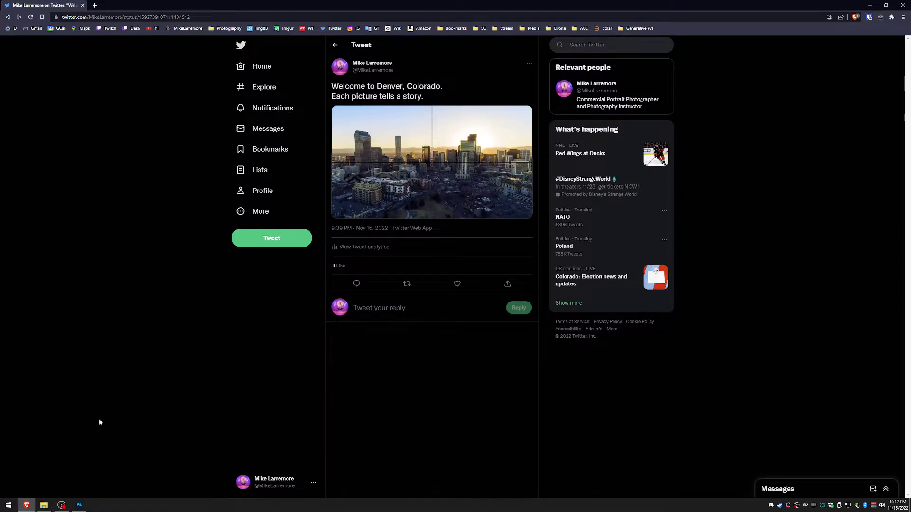
In the panel-photo folder, select Hero Image and move the window mostly off-screen.
left_click(45, 505)
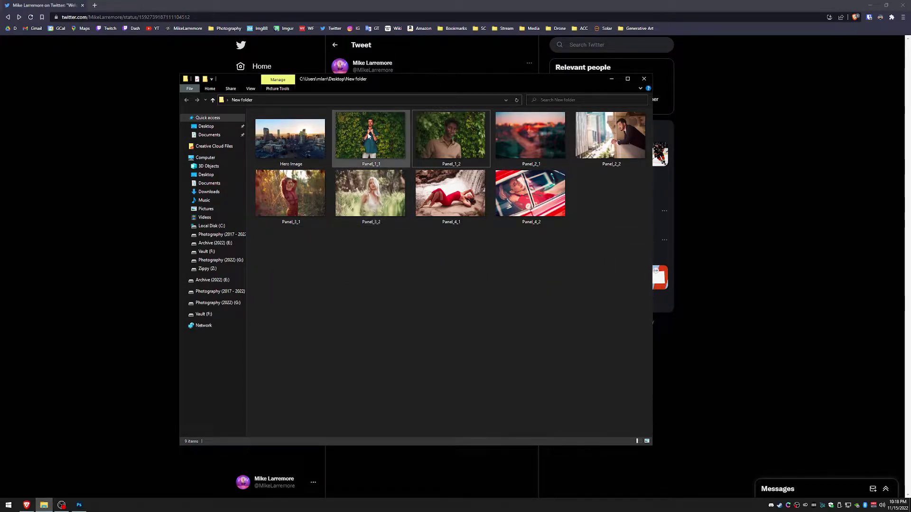
left_click(369, 136)
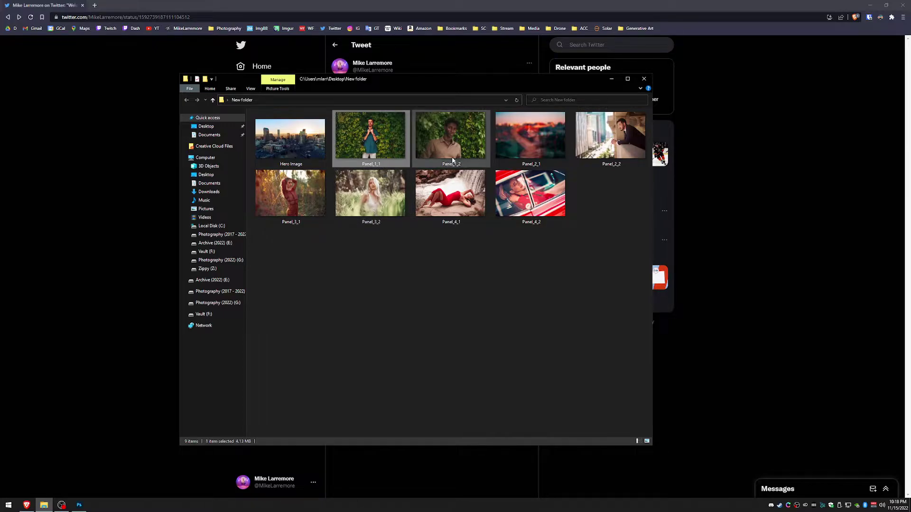
left_click(532, 280)
left_click(292, 155)
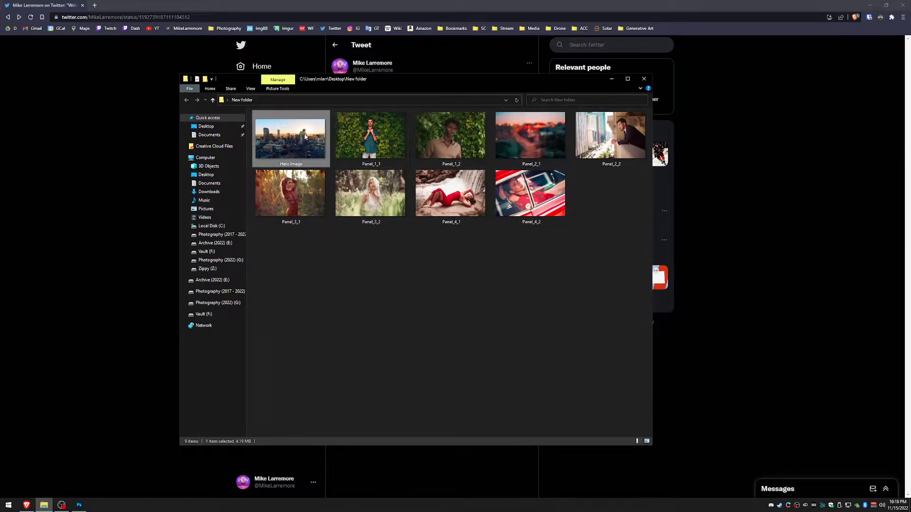
left_click_drag(408, 78, 436, 277)
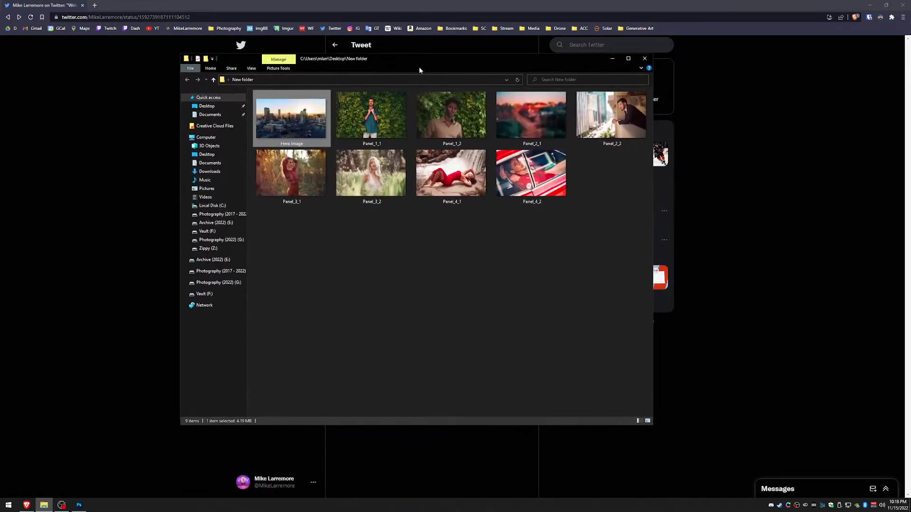
left_click_drag(437, 276, 0, 85)
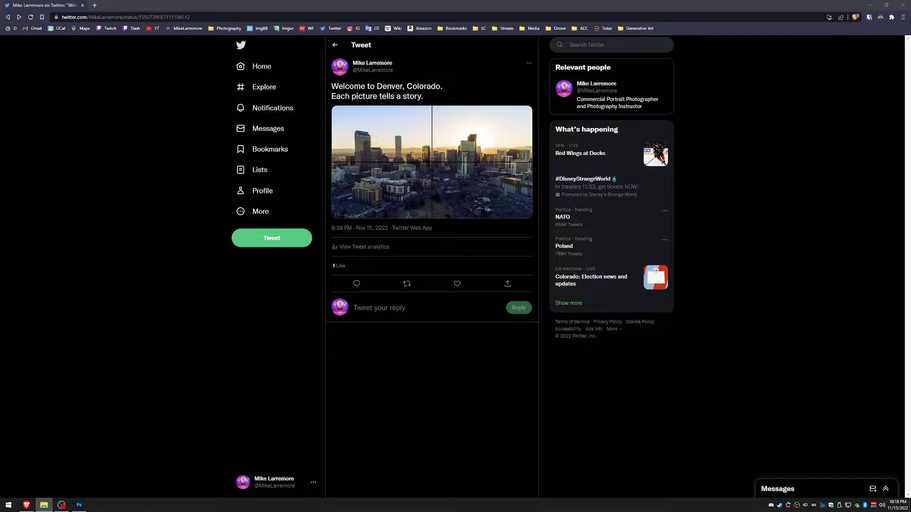
Open Hero Image.jpg in Photoshop by dragging it from Explorer.
left_click(79, 506)
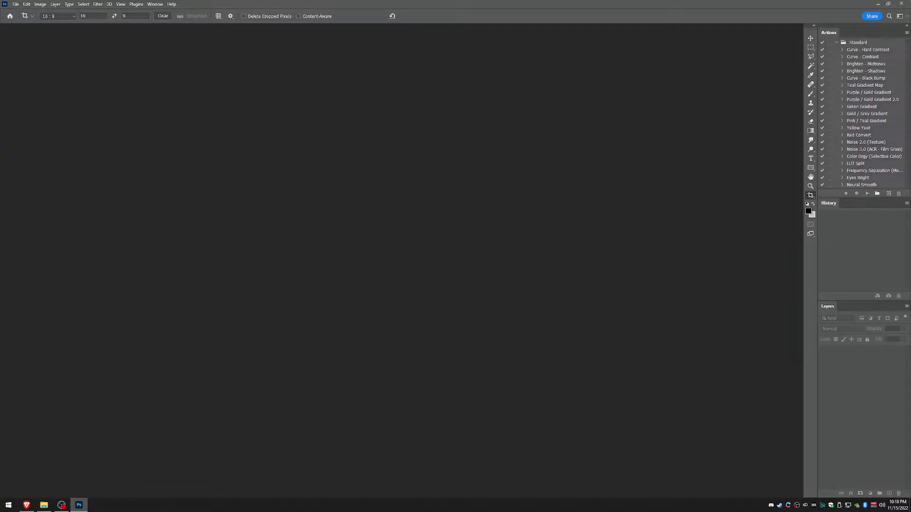
left_click(45, 505)
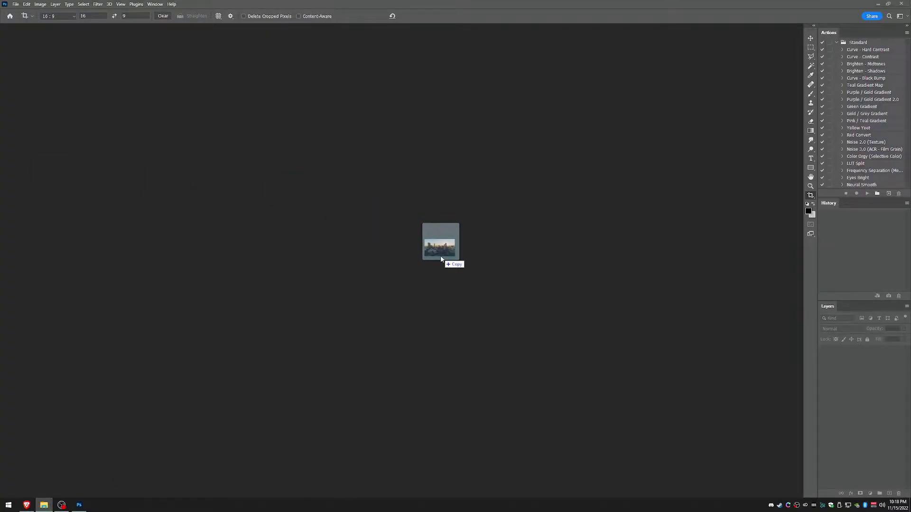
left_click_drag(304, 198, 410, 243)
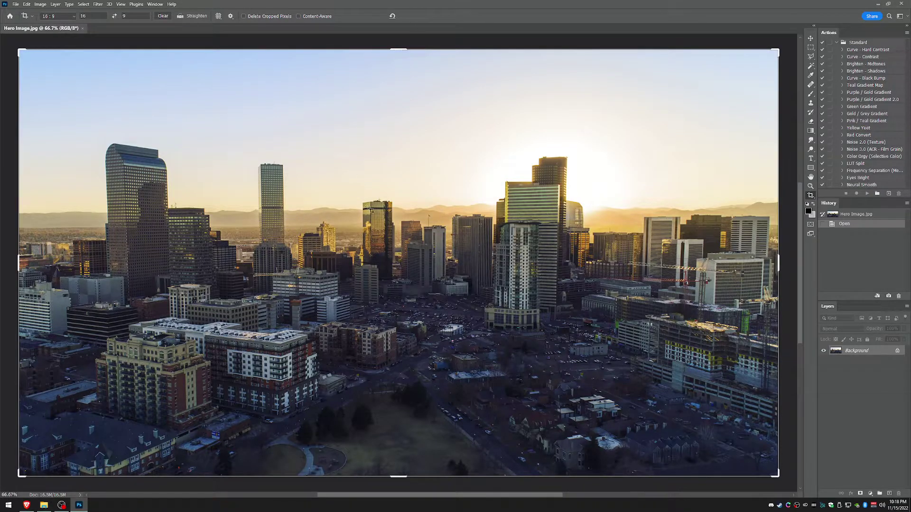
Crop the image to 16:9 and confirm its 3200 × 1800 pixel size.
left_click(371, 212)
key("Return")
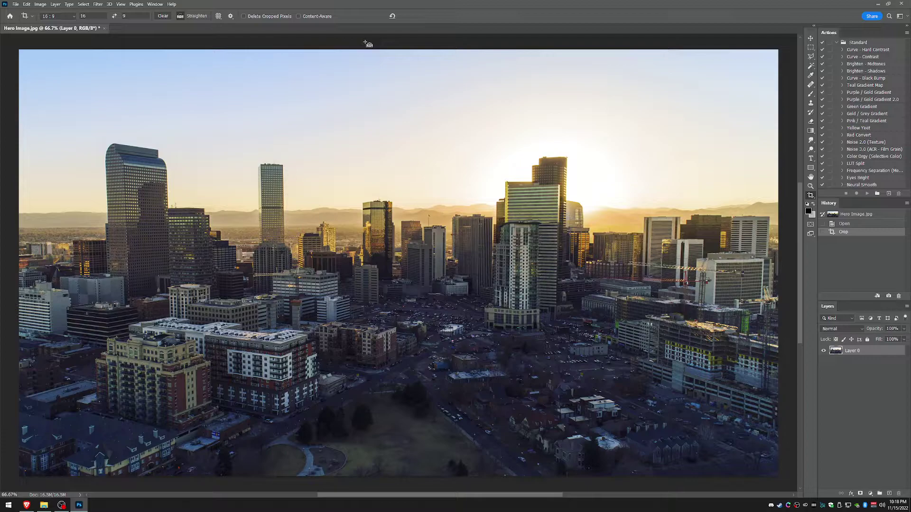
key("ctrl+alt+i")
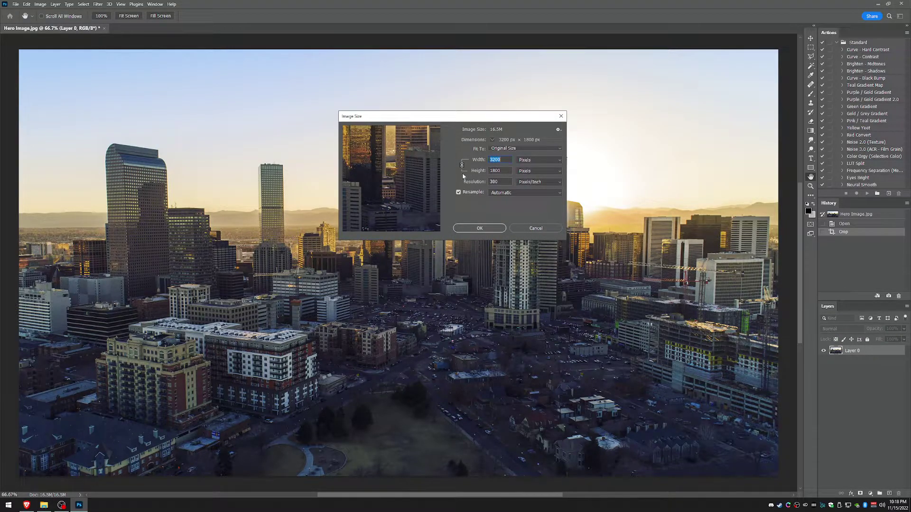
left_click(482, 228)
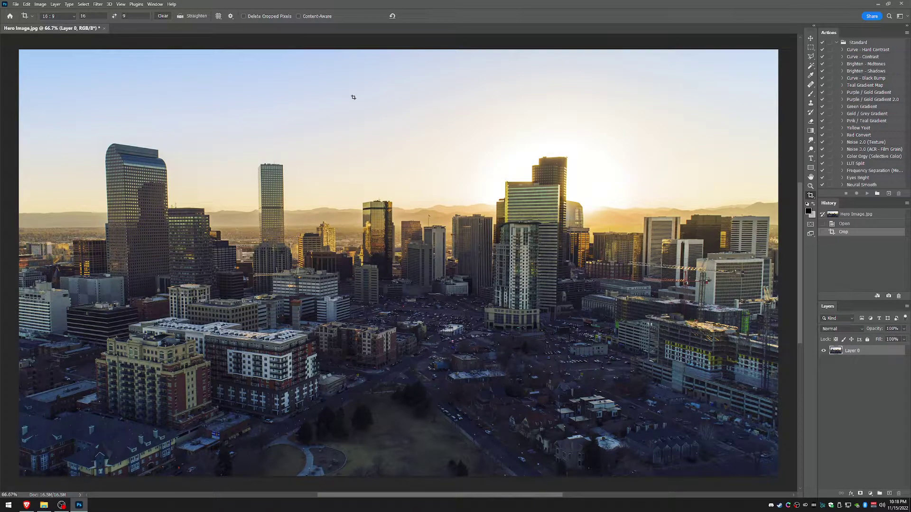
Add a New Guide Layout with 2 columns and 2 rows.
left_click(122, 5)
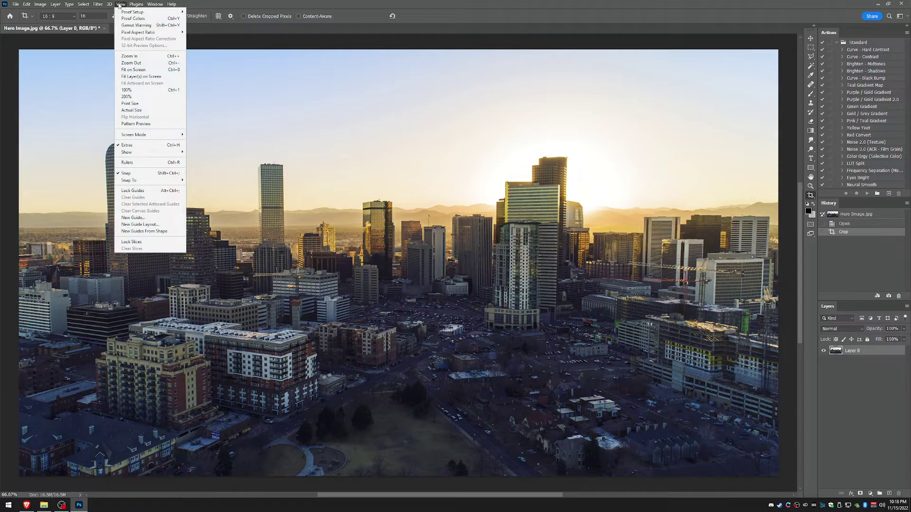
left_click(145, 225)
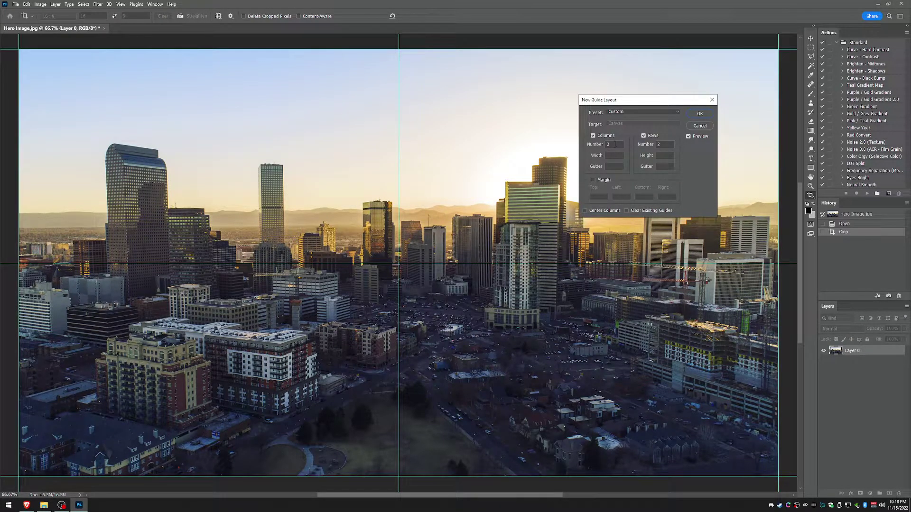
double_click(609, 145)
left_click(699, 114)
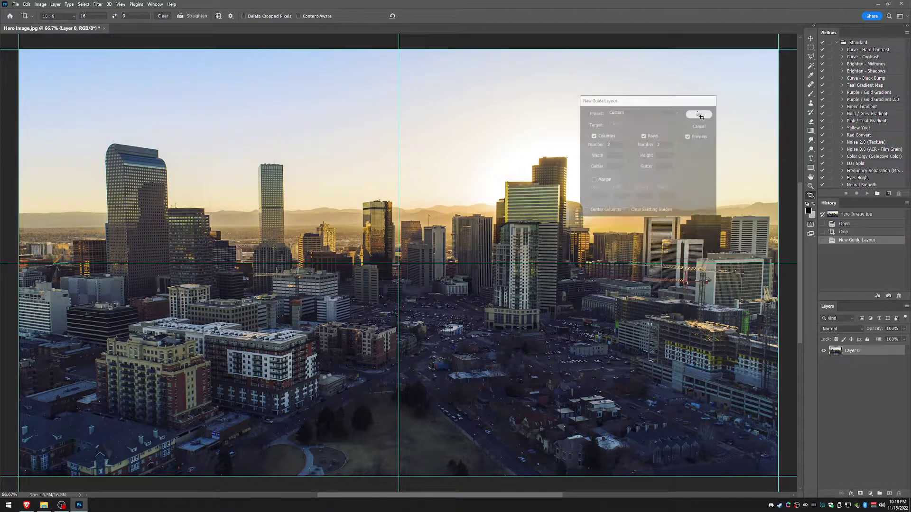
Create four slices from the guides, then select the top-left slice.
right_click(811, 195)
left_click(854, 221)
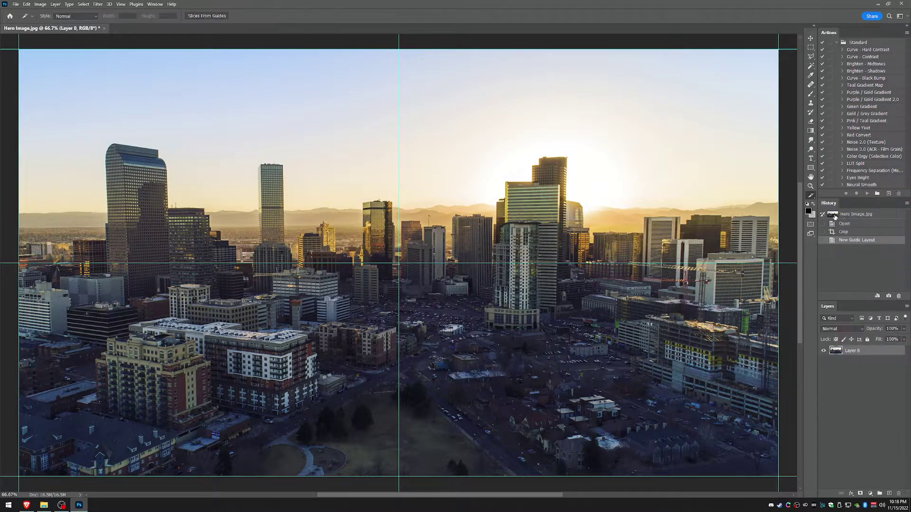
left_click(207, 15)
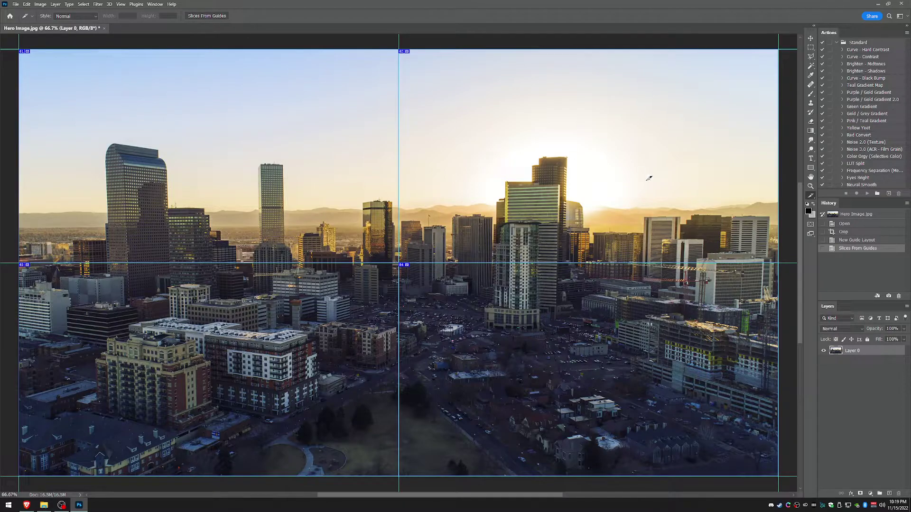
left_click(812, 196)
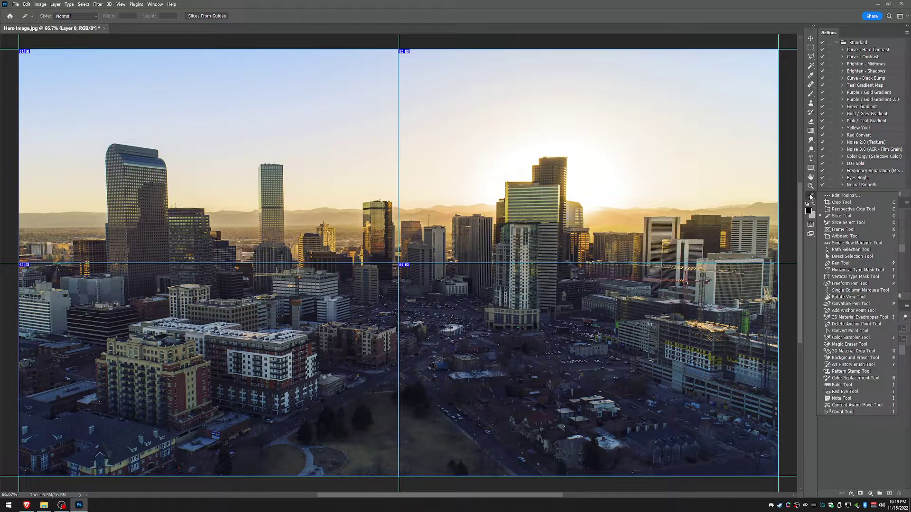
left_click(840, 223)
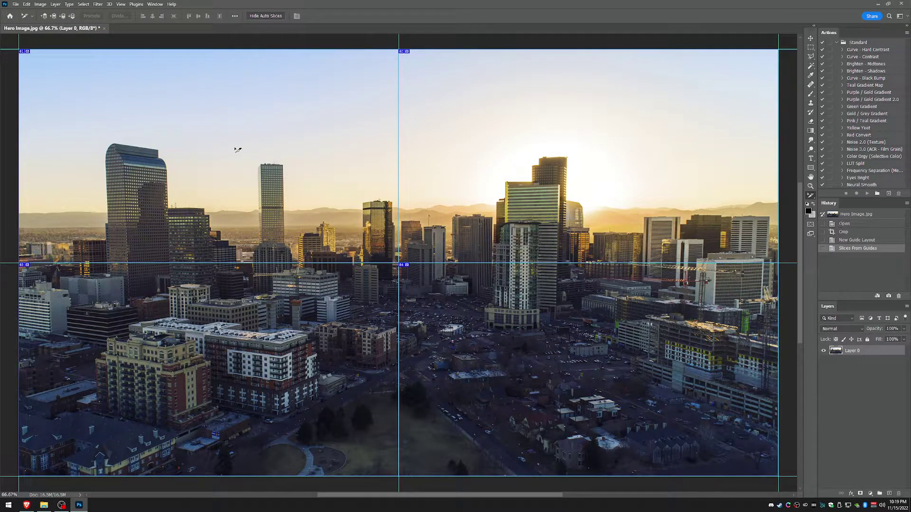
left_click(239, 150)
Create a new document 1200 pixels wide by 1920 pixels tall.
key("ctrl+n")
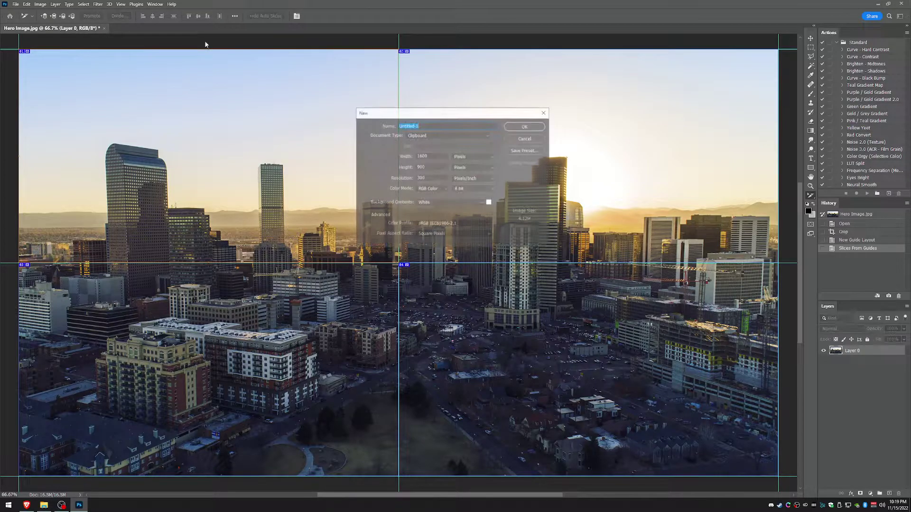
left_click(430, 156)
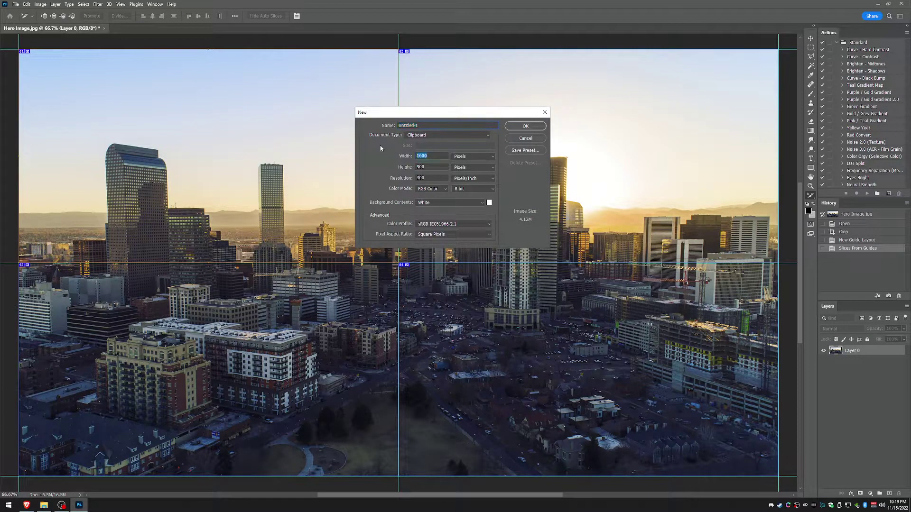
type("120")
key("Tab")
type("192")
left_click(526, 126)
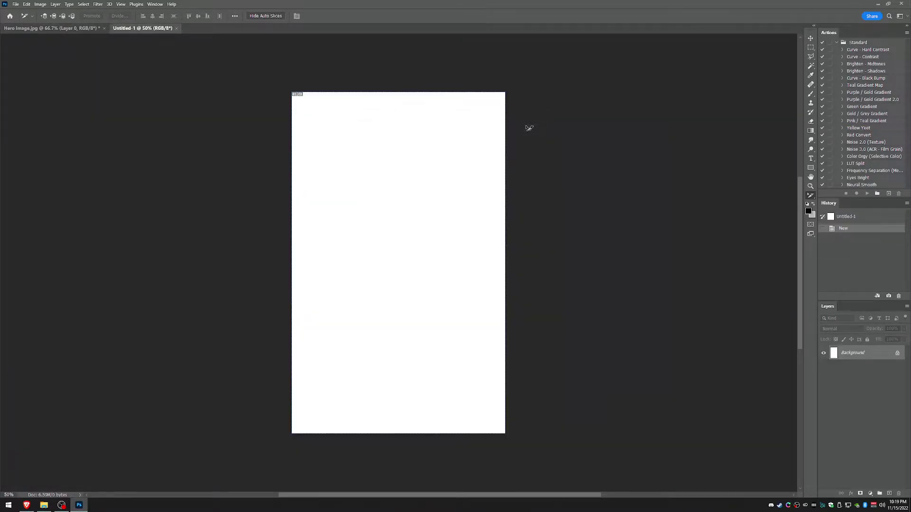
Paste the city quarter and free-transform it down to fit the canvas width.
key("ctrl+v")
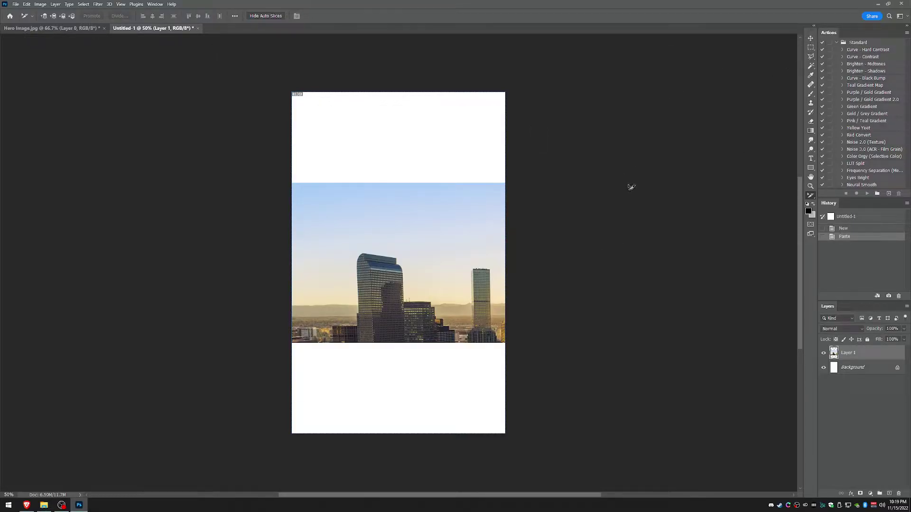
left_click(810, 38)
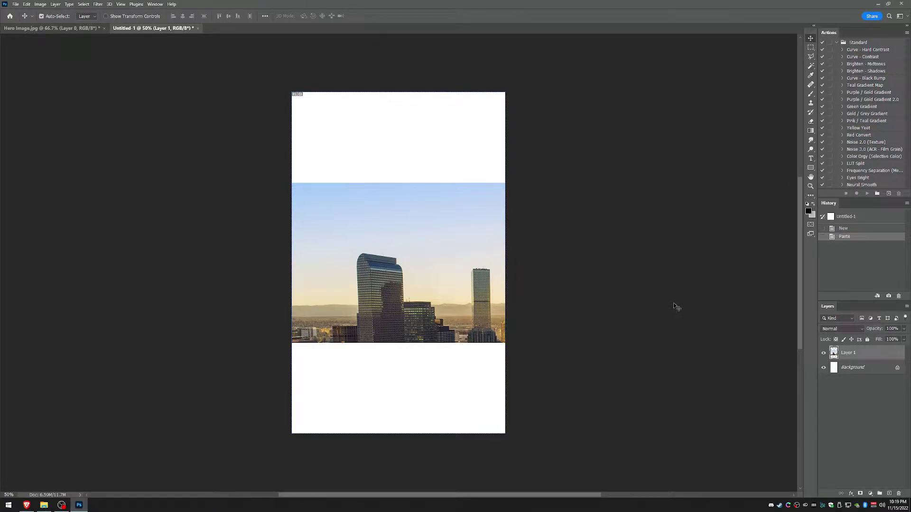
key("ctrl+t")
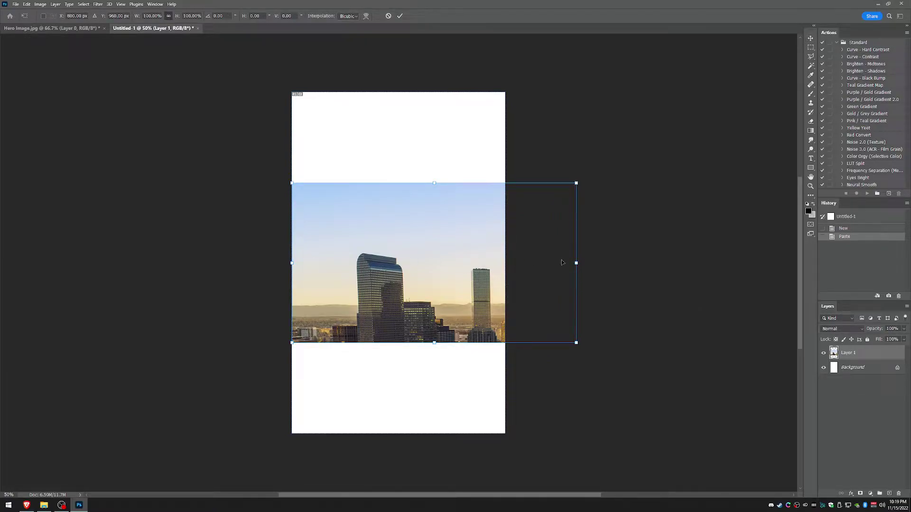
left_click_drag(576, 263, 507, 264)
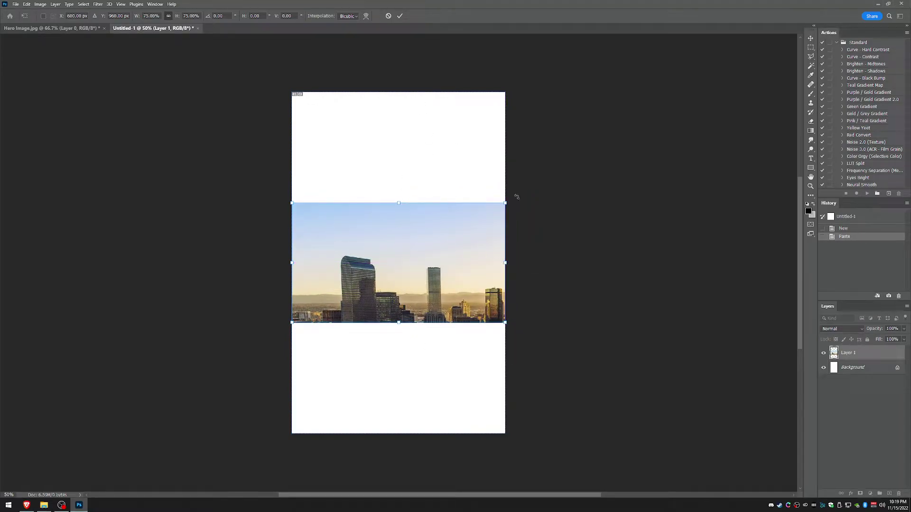
left_click(399, 15)
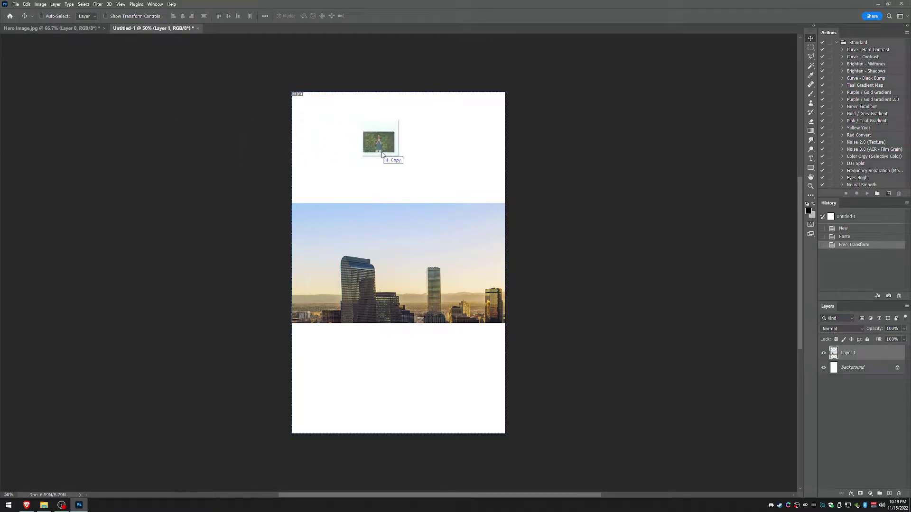
Place two portraits from Explorer: the blue-shirt man at top, the other at bottom.
left_click_drag(265, 142, 401, 157)
left_click_drag(446, 266, 443, 152)
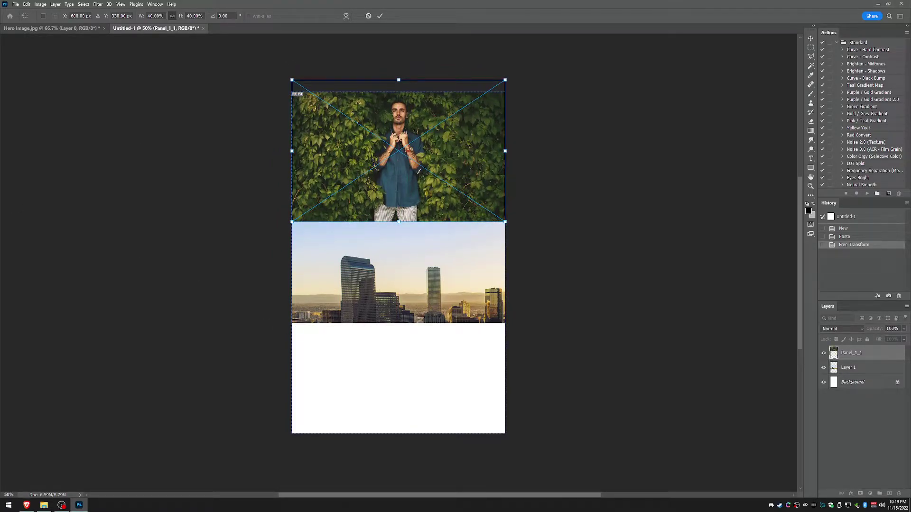
left_click(380, 16)
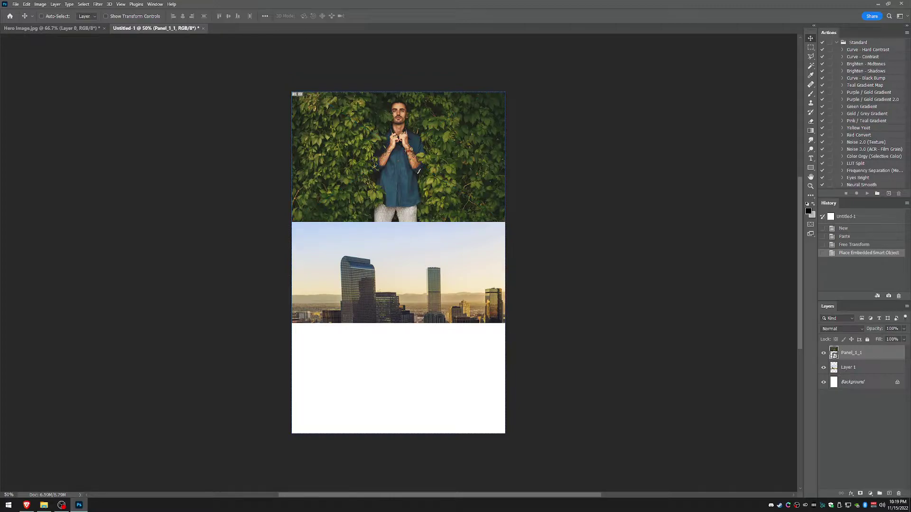
left_click_drag(354, 329, 398, 340)
mouse_move(437, 267)
left_mouse_down()
mouse_move(436, 394)
mouse_move(436, 382)
left_mouse_up()
left_click(379, 16)
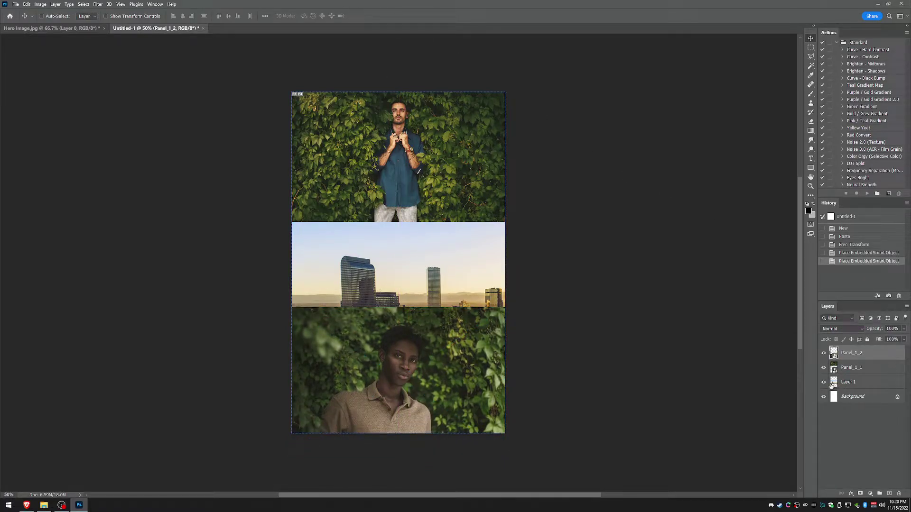
Move the city layer (Layer 1) to the top of the Layers stack.
left_click_drag(835, 384, 835, 349)
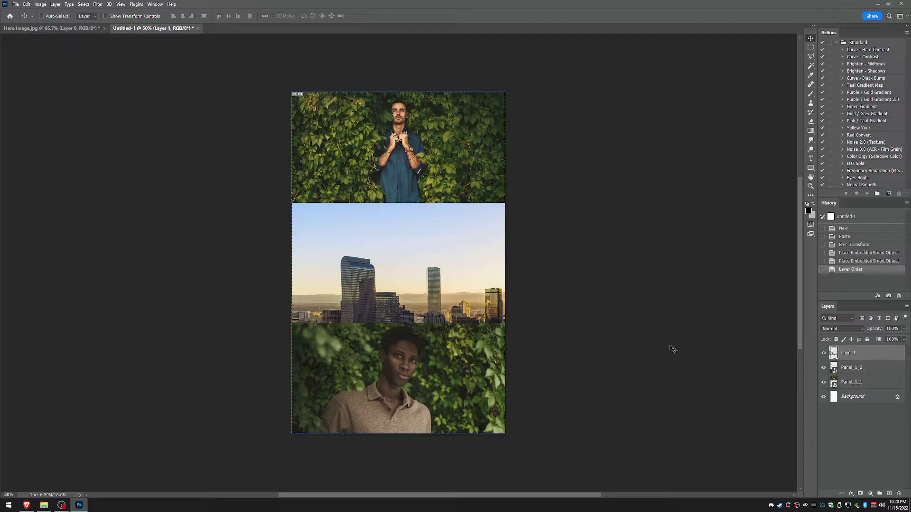
left_click(54, 4)
Flatten the image and save it as JPEG 'Panel_01' in Quad at quality 12.
left_click(71, 281)
left_click(11, 5)
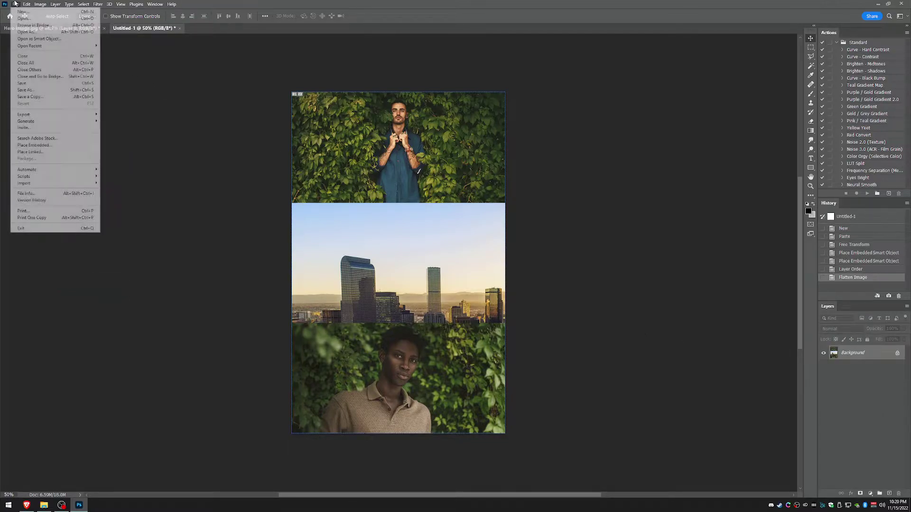
left_click(32, 116)
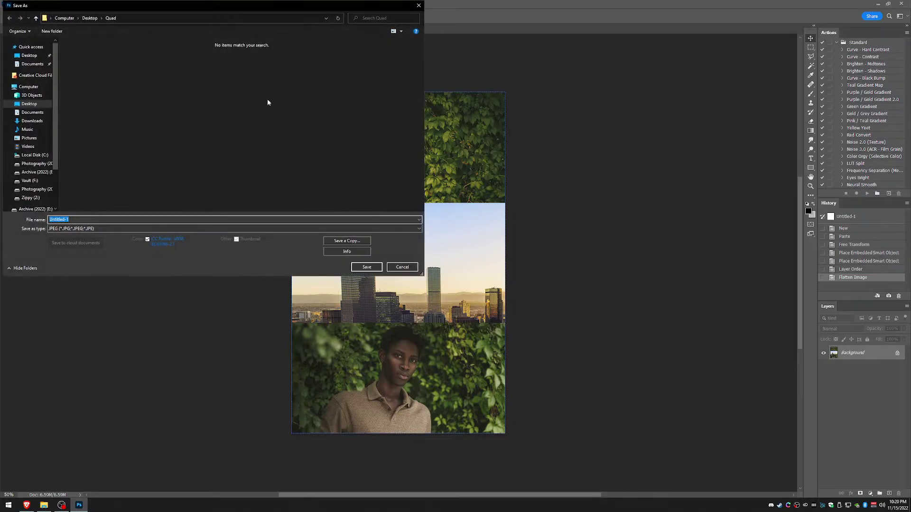
left_click_drag(112, 6, 191, 49)
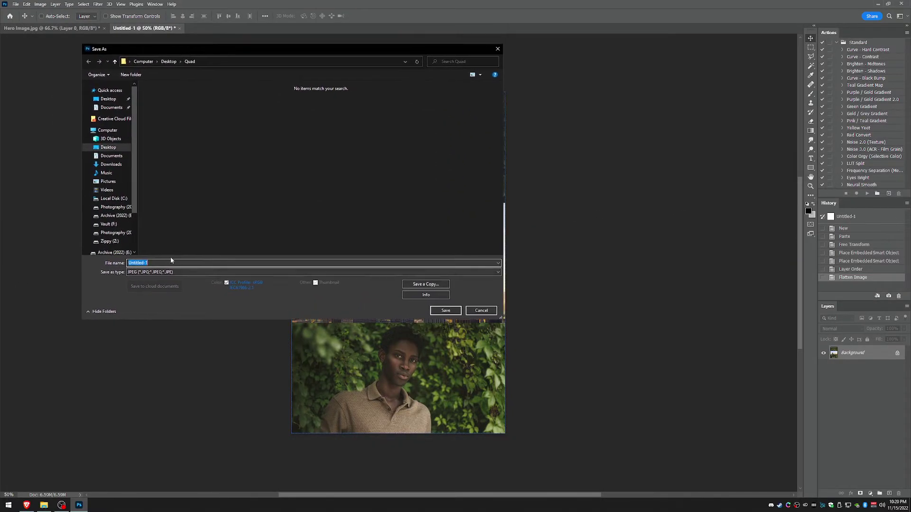
type("PerPanel_01")
left_click(445, 311)
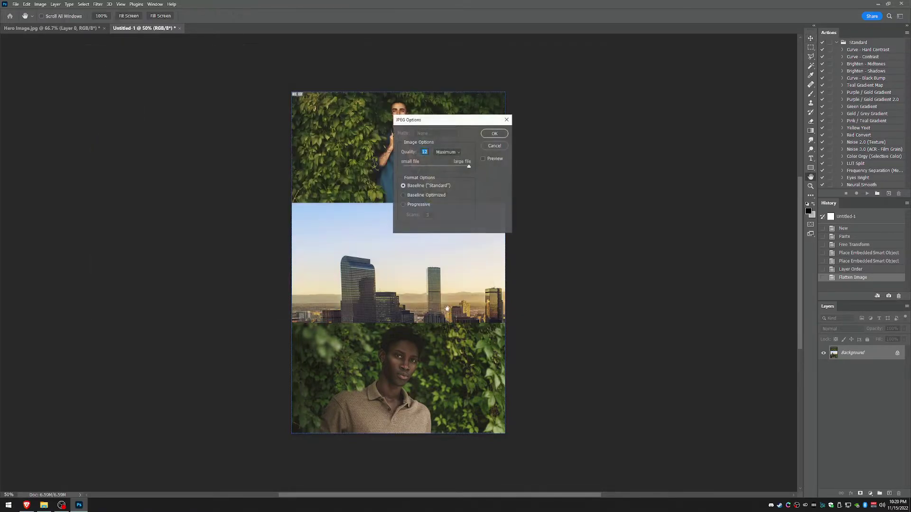
left_click(496, 135)
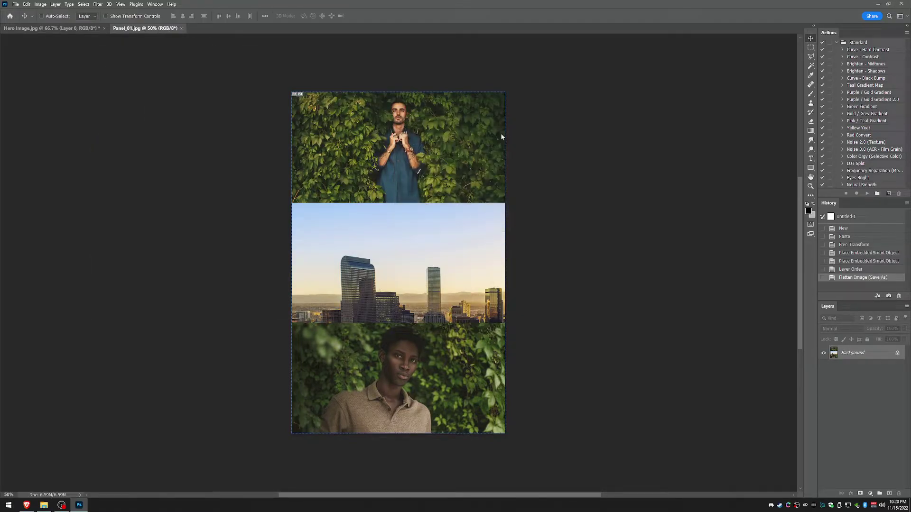
Switch to the Hero Image.jpg tab and pick the Slice Select tool.
left_click(59, 27)
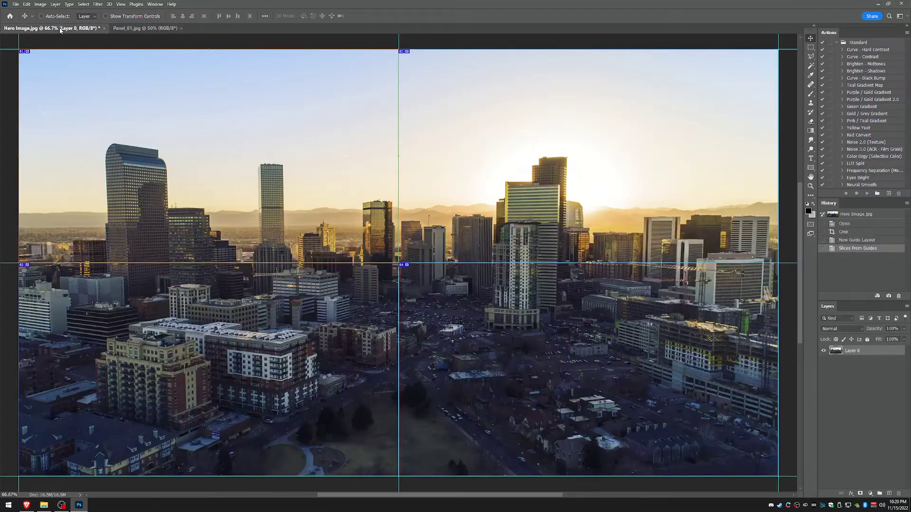
left_click(810, 194)
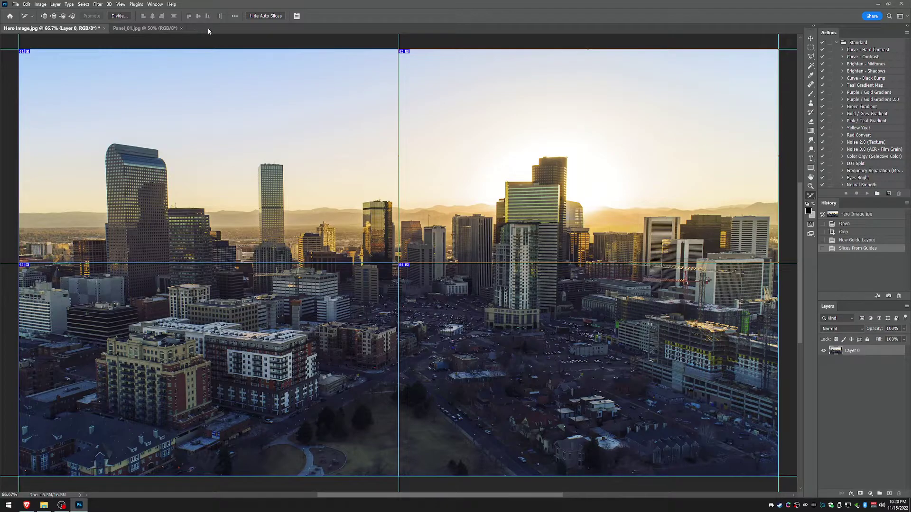
Create a new blank 1200×1920 panel document.
key("ctrl+n")
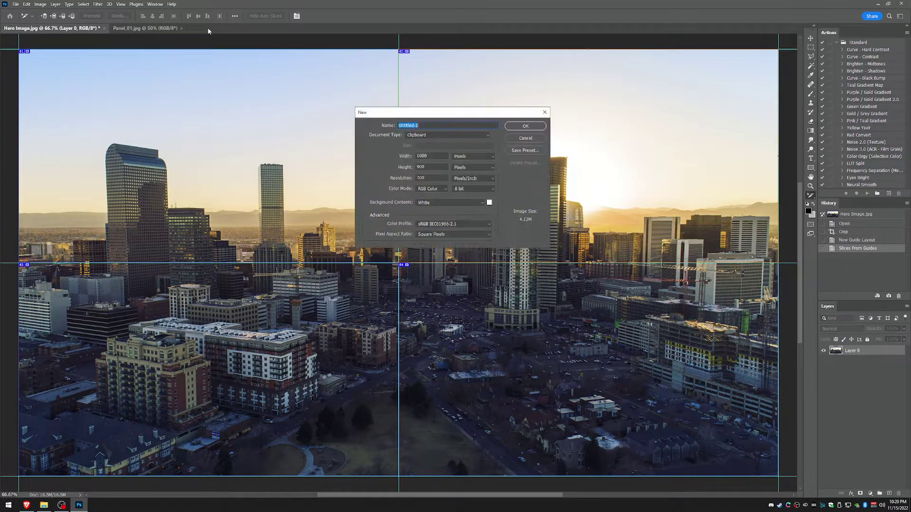
key("Tab")
type("1200")
key("Tab")
type("1920")
key("Return")
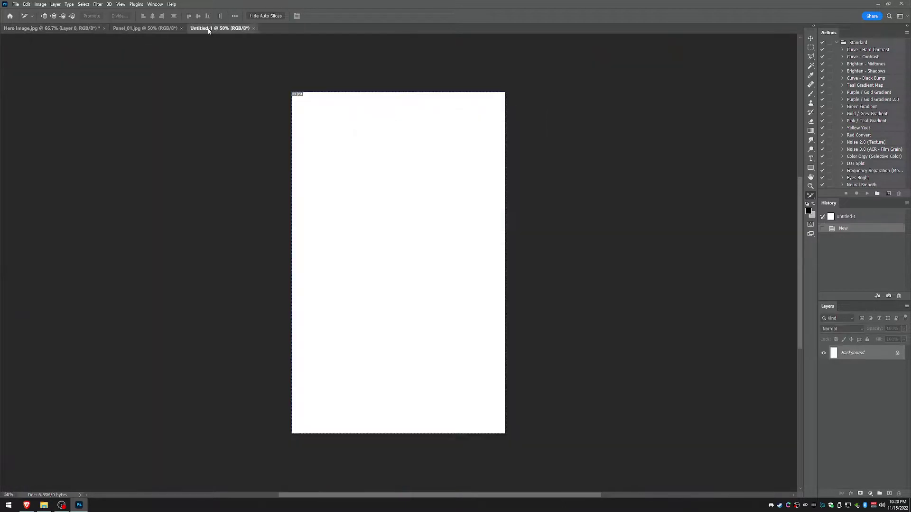
Paste the skyline quarter and scale it to the panel's 1200 px width.
key("ctrl+v")
key("ctrl+t")
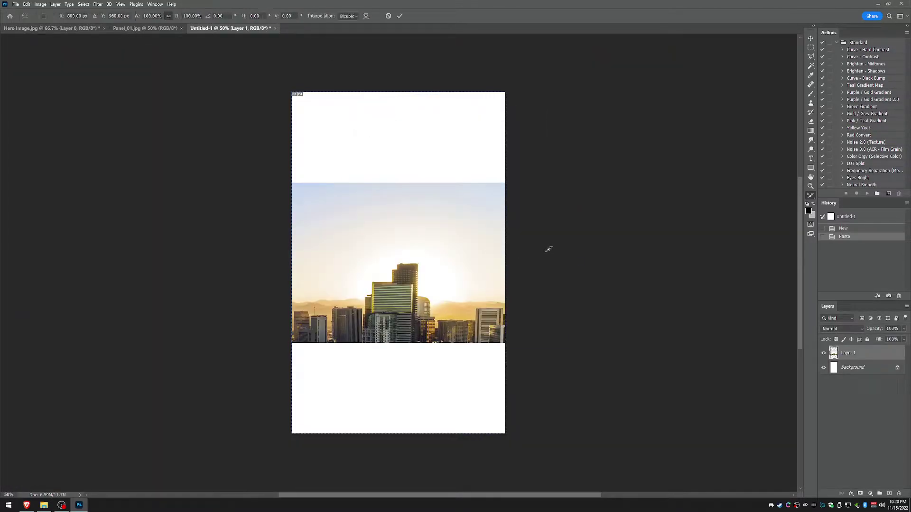
left_click_drag(576, 264, 507, 262)
key("Return")
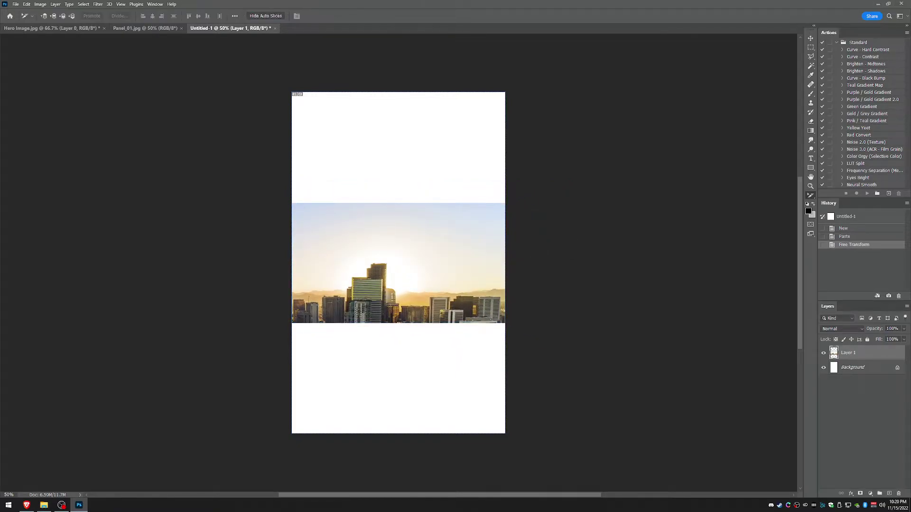
Place the blurred portrait (Panel_2_1) at the top of the panel.
left_click_drag(231, 163, 403, 150)
left_click_drag(424, 245, 424, 142)
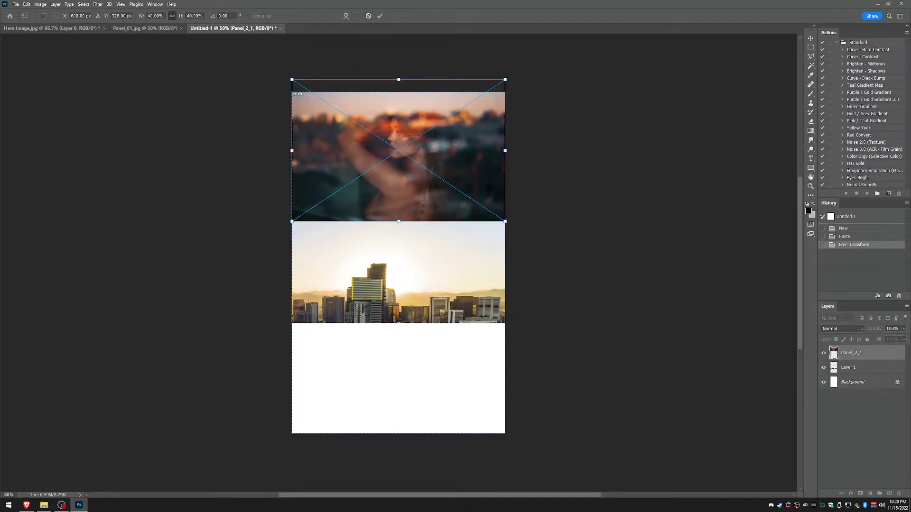
key("Return")
Place the balcony portrait (Panel_2_2) at the bottom and raise the skyline layer to the top.
left_click_drag(187, 282, 397, 341)
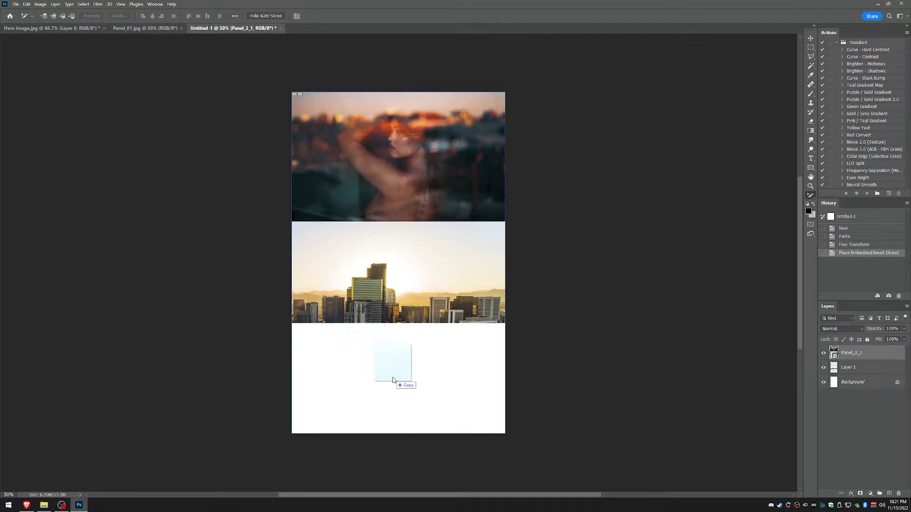
left_click_drag(408, 296, 409, 422)
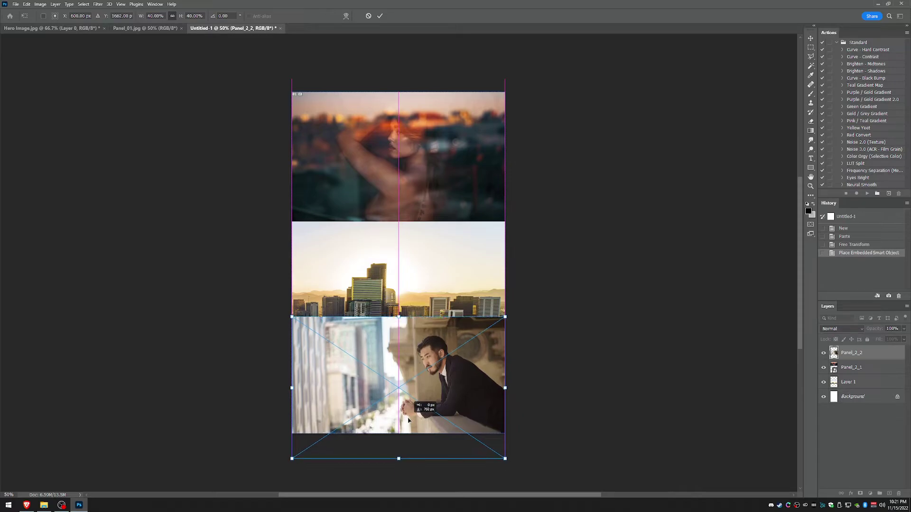
left_click(847, 383)
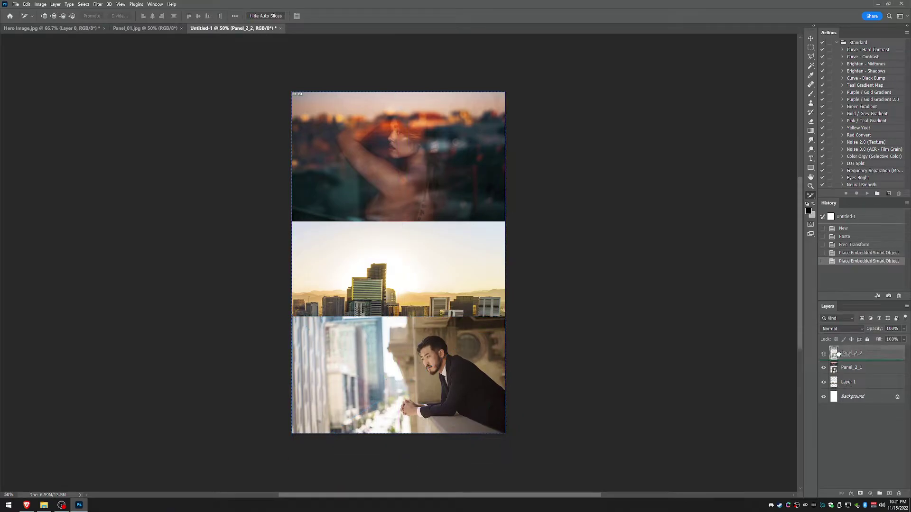
left_click_drag(847, 383, 851, 348)
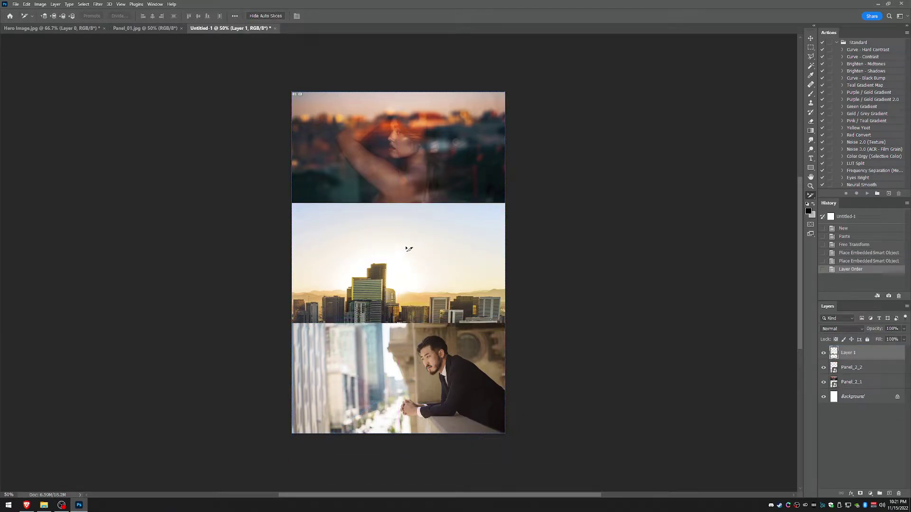
Flatten the second panel's layers into a single image.
left_click(40, 4)
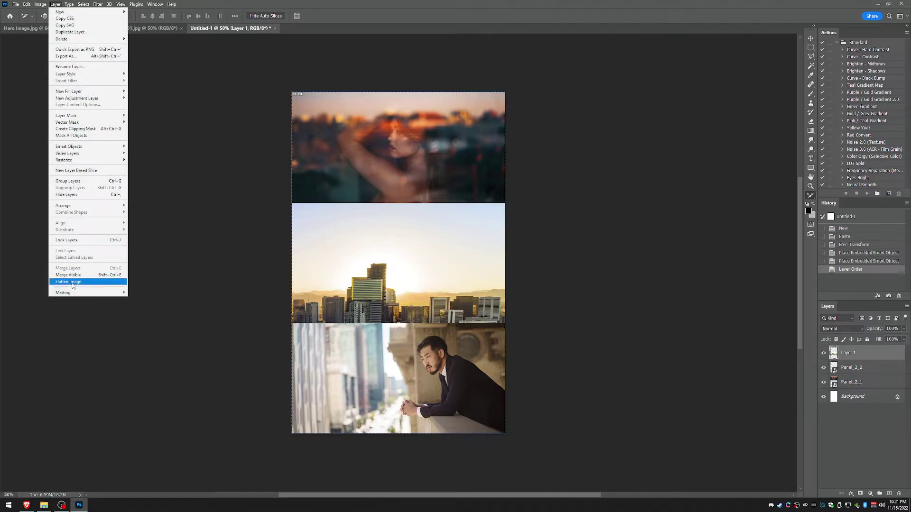
left_click(68, 281)
left_click(14, 4)
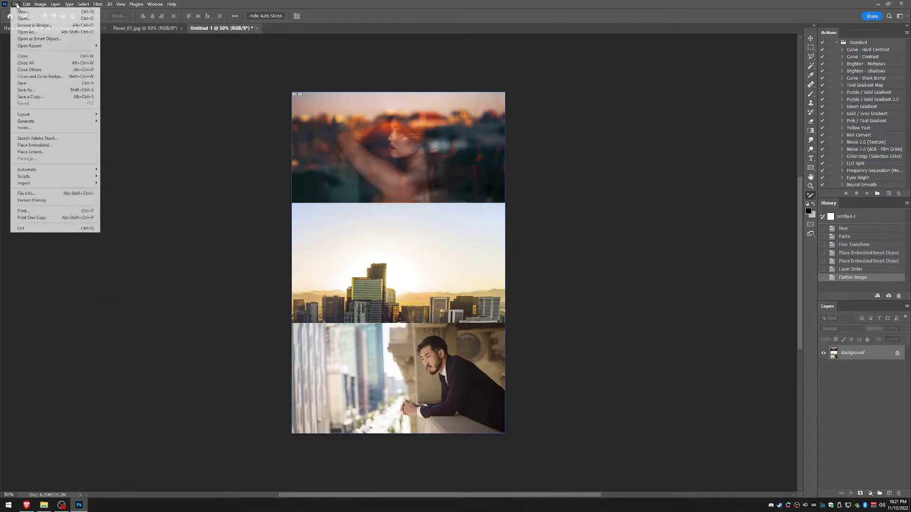
left_click(27, 91)
Save the panel as the JPEG Panel_02 and return to Hero Image.jpg.
left_click(162, 104)
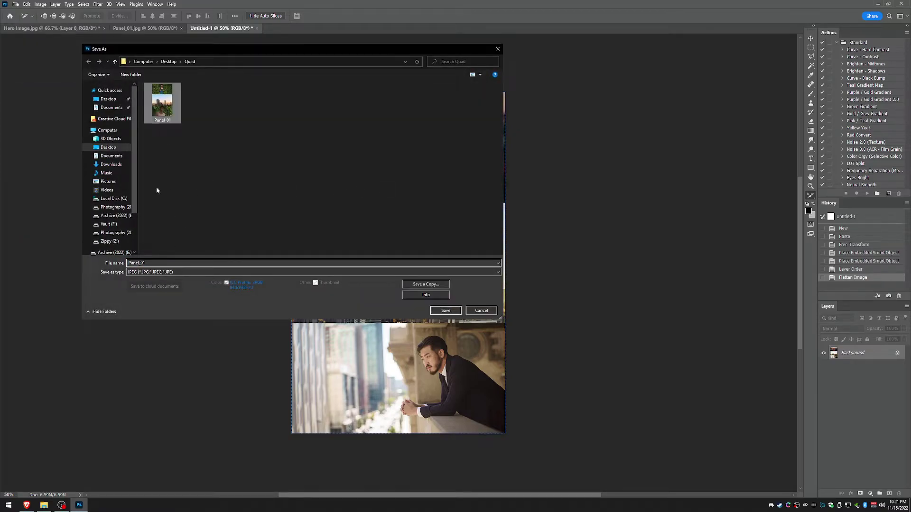
key("End")
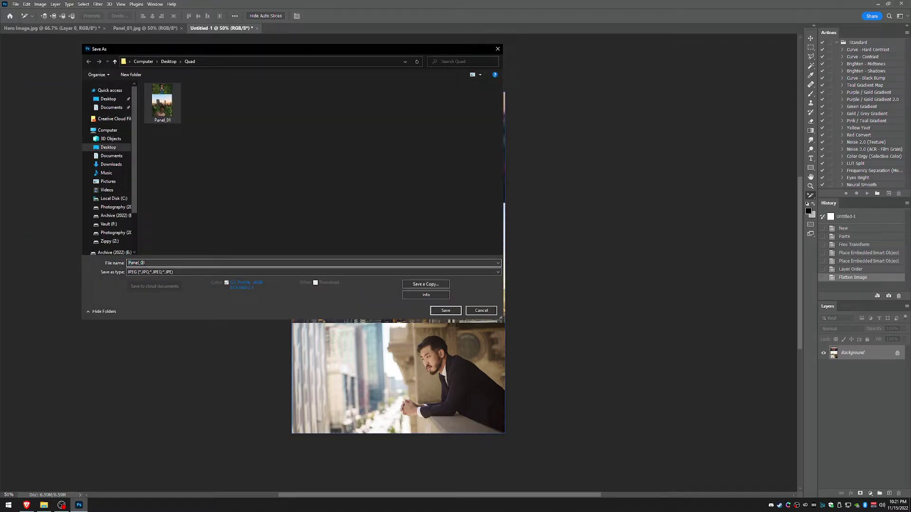
left_click(446, 311)
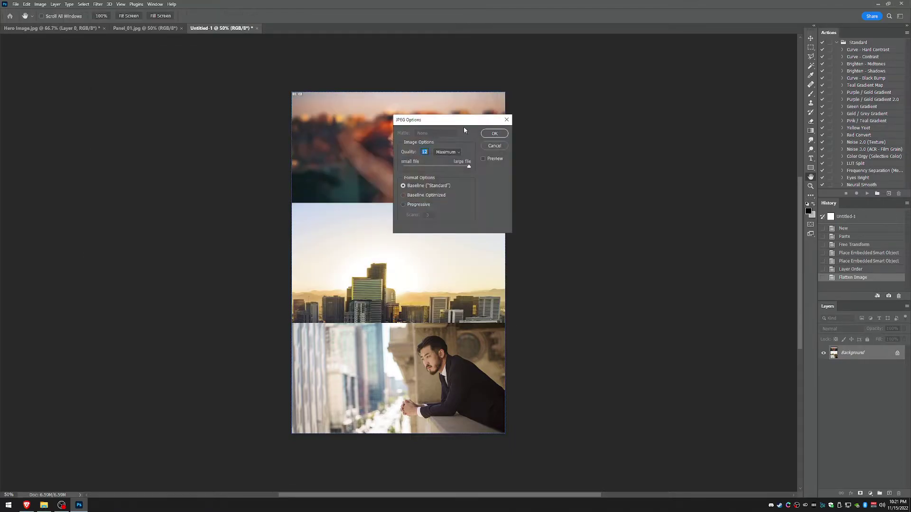
left_click(494, 133)
left_click(50, 28)
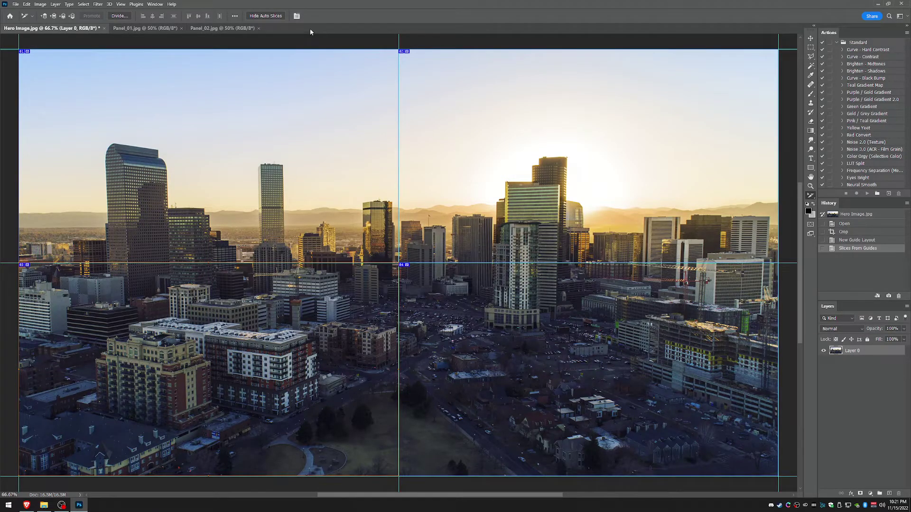
Create a clipboard-sized blank panel and paste the lower-left city quarter into it.
key("ctrl+n")
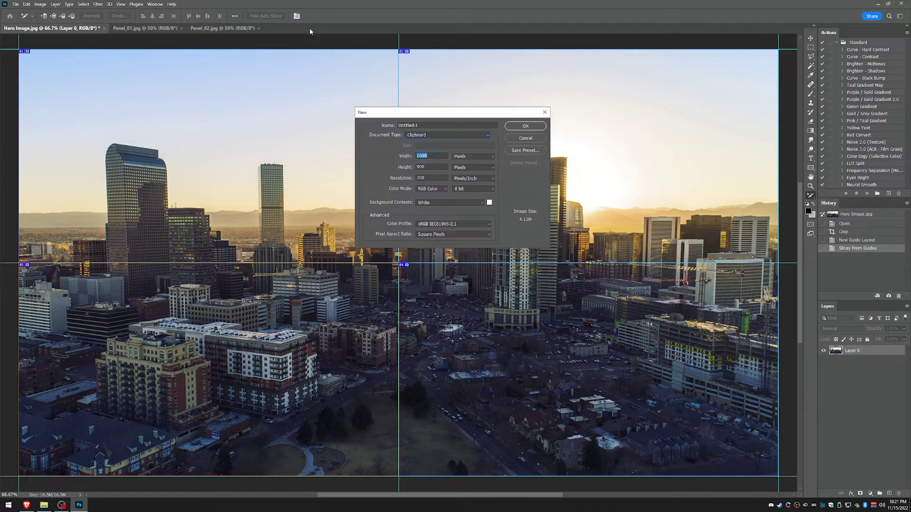
type("20")
key("Return")
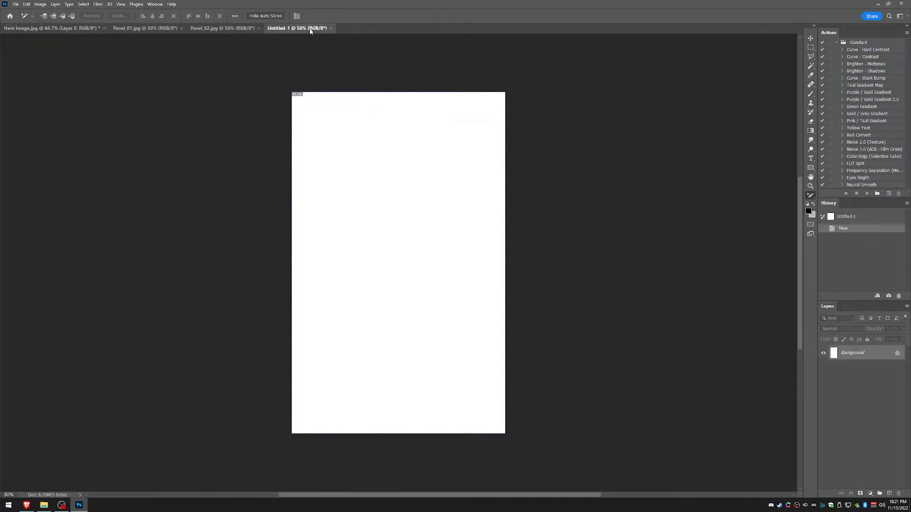
key("ctrl+v")
Scale the city quarter to the panel width and drop in the woman in red photo.
key("ctrl+t")
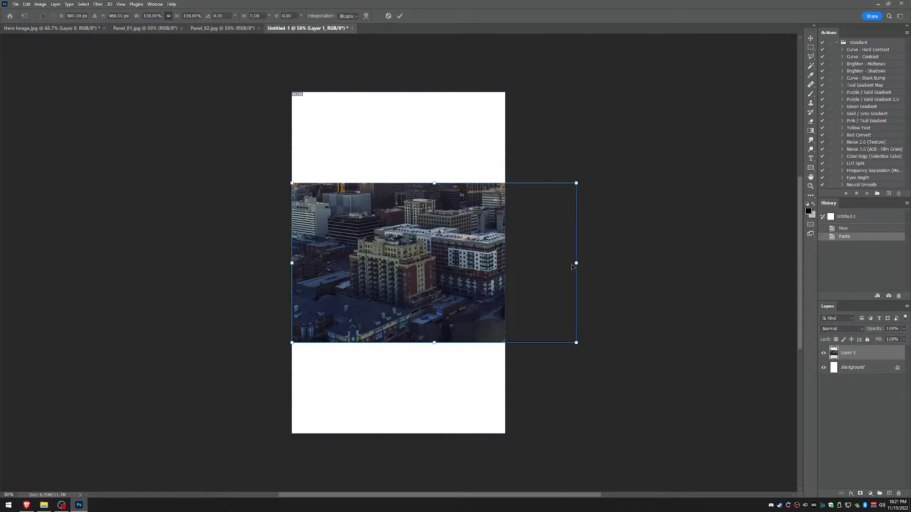
left_click_drag(575, 265, 506, 264)
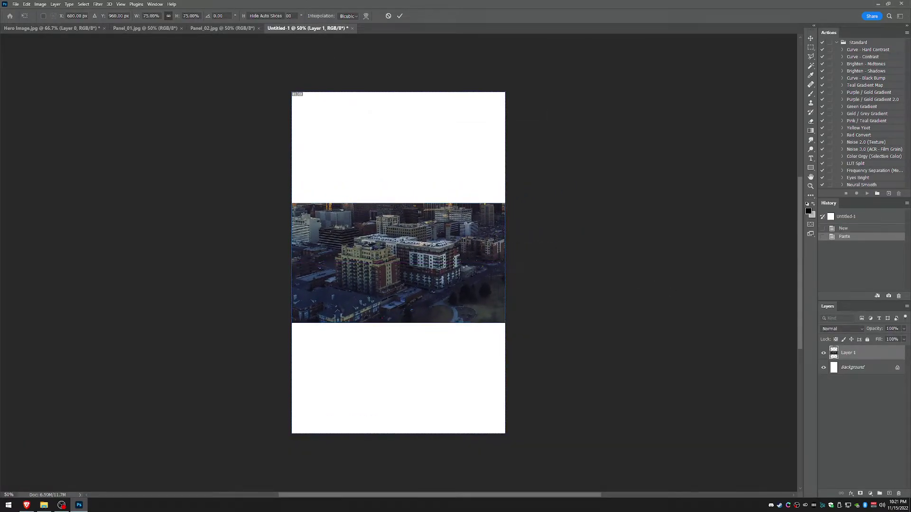
key("Return")
left_click_drag(248, 211, 407, 147)
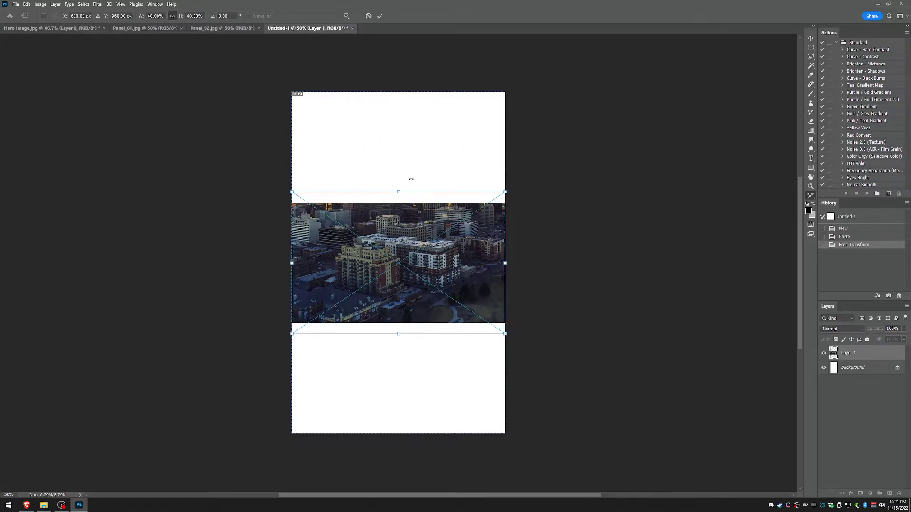
Set the woman in red at top and the blonde woman at bottom, with the city layer above both.
left_click_drag(407, 263, 406, 142)
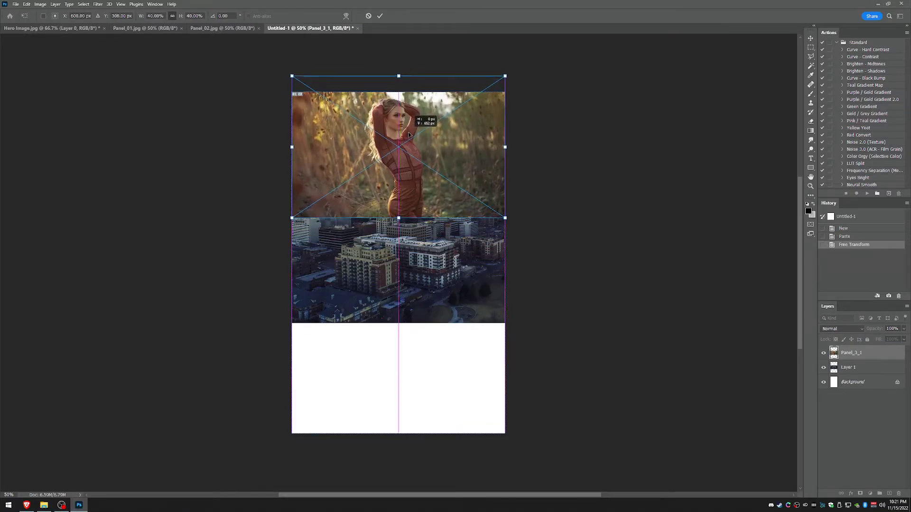
key("Return")
left_click_drag(214, 505, 406, 373)
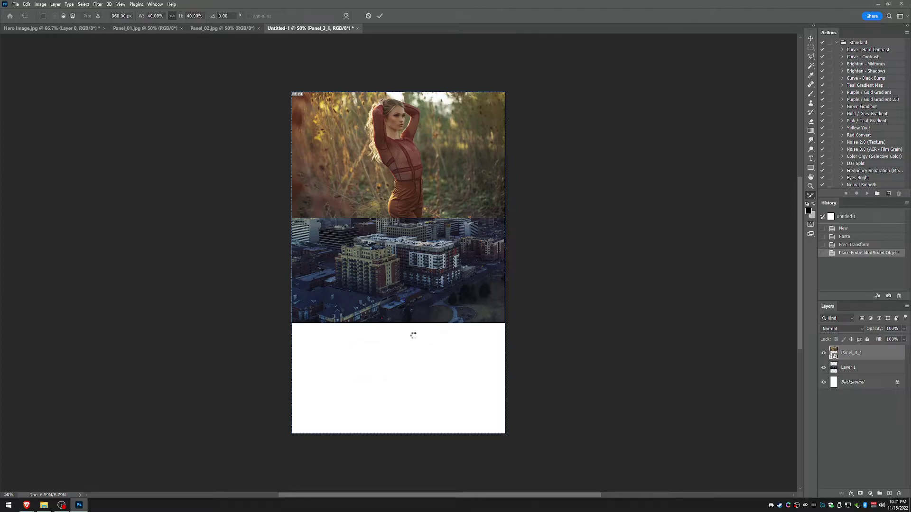
left_click_drag(405, 306, 430, 421)
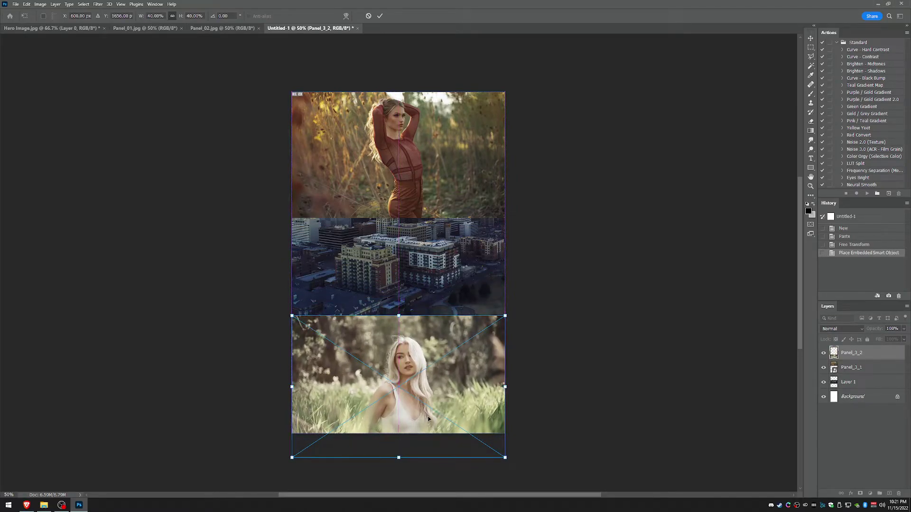
key("Return")
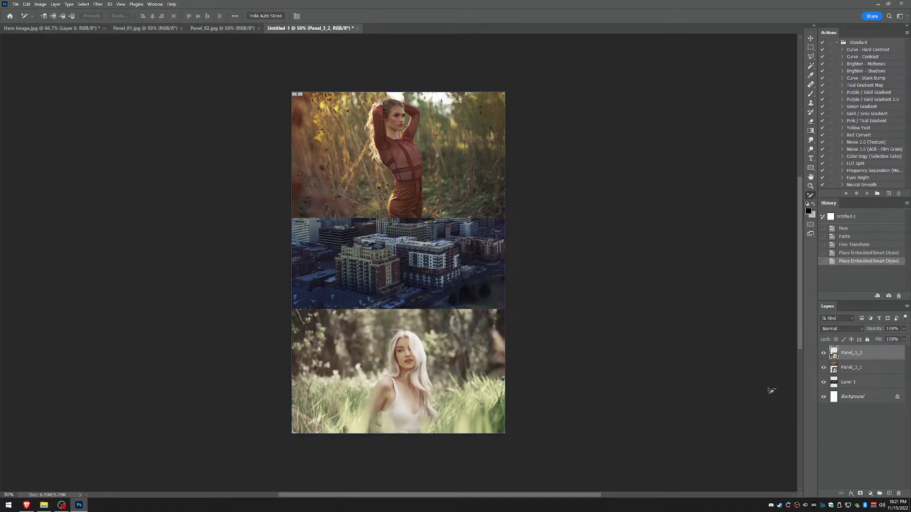
left_click_drag(847, 383, 850, 347)
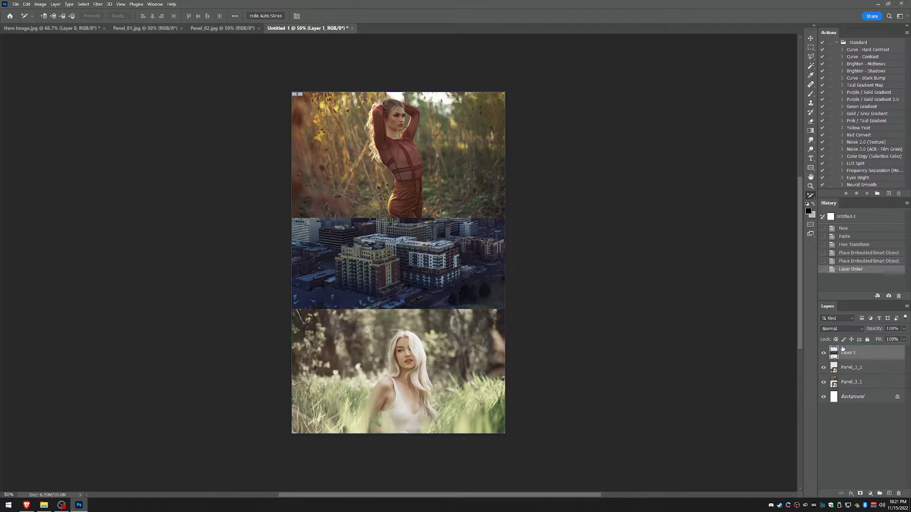
Flatten the third panel's layers into a single image.
left_click(55, 4)
left_click(86, 279)
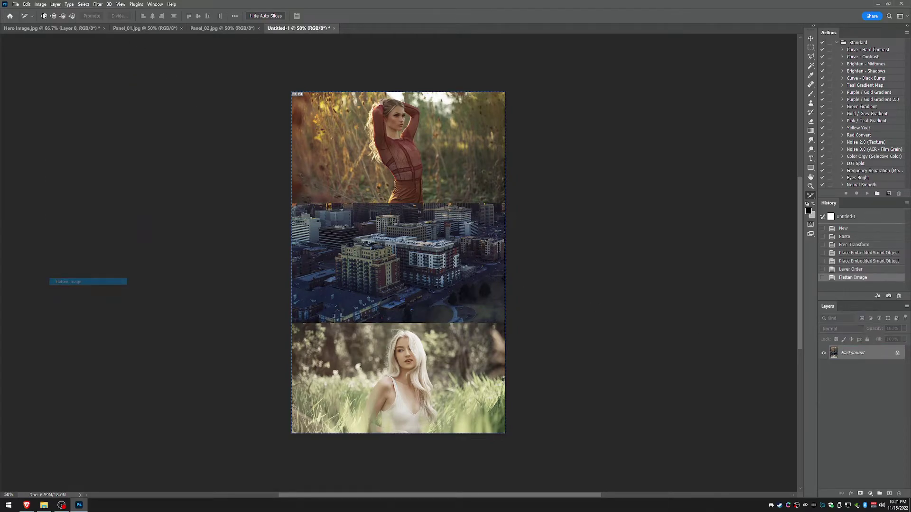
left_click(15, 4)
Save the panel as the JPEG Panel_03, accepting the default JPEG quality settings.
left_click(34, 90)
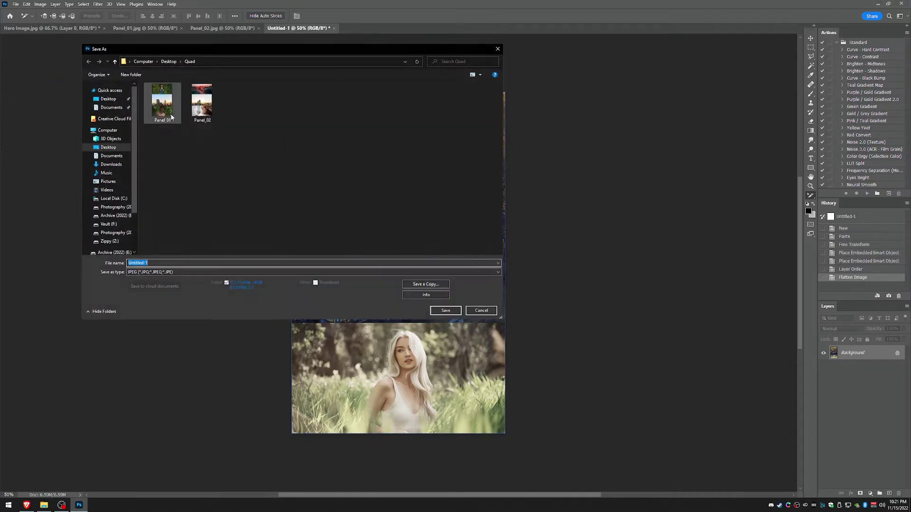
left_click(202, 104)
type("Panel_0")
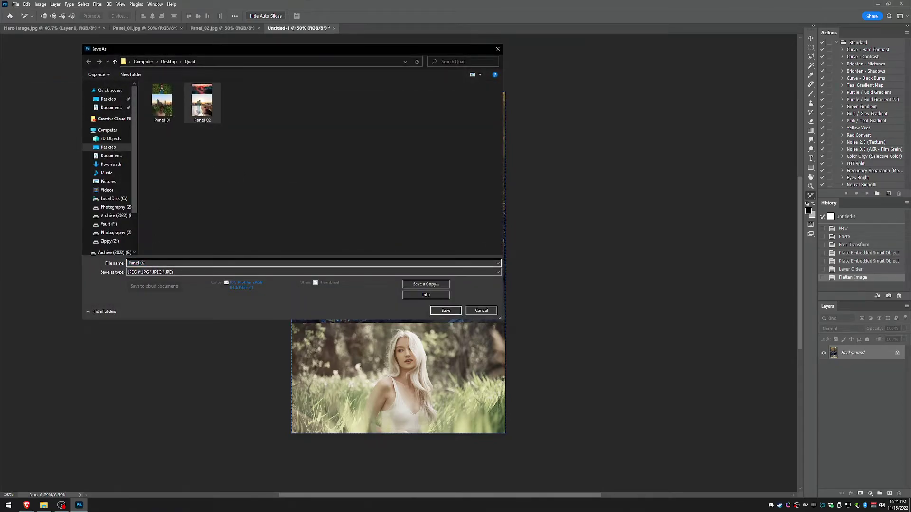
type("3")
left_click(446, 311)
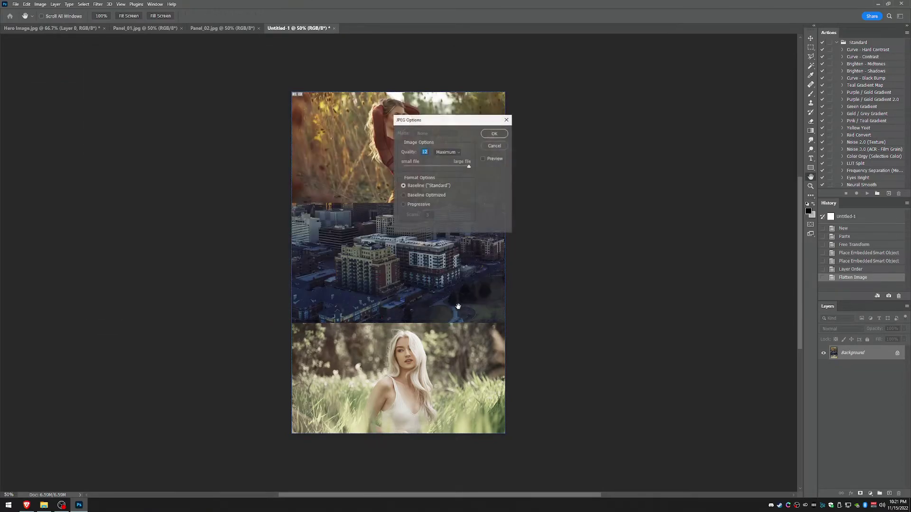
left_click(495, 135)
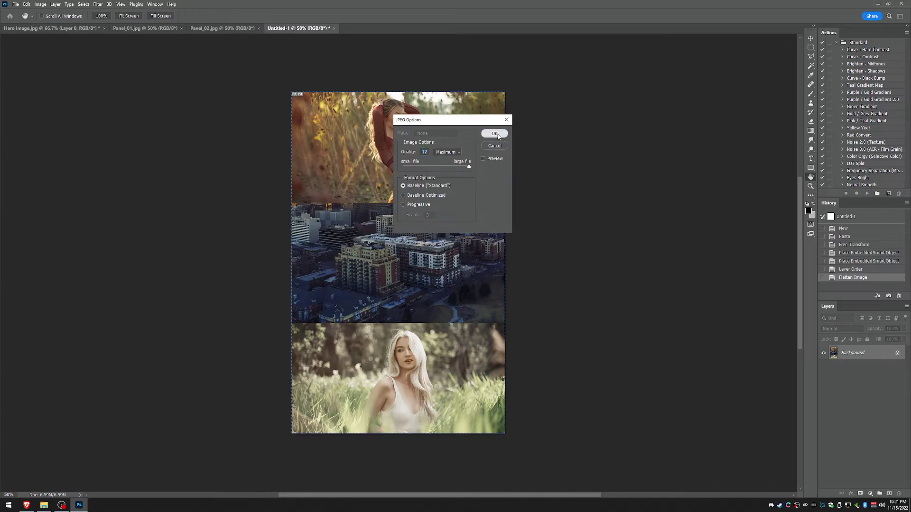
Return to Hero Image and create a new 1200×1920 panel document.
left_click(40, 28)
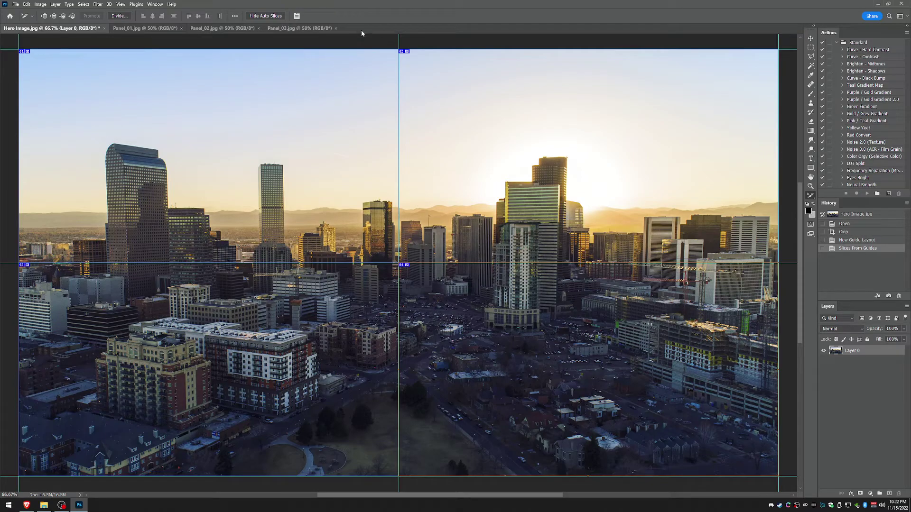
key("ctrl+n")
type("120")
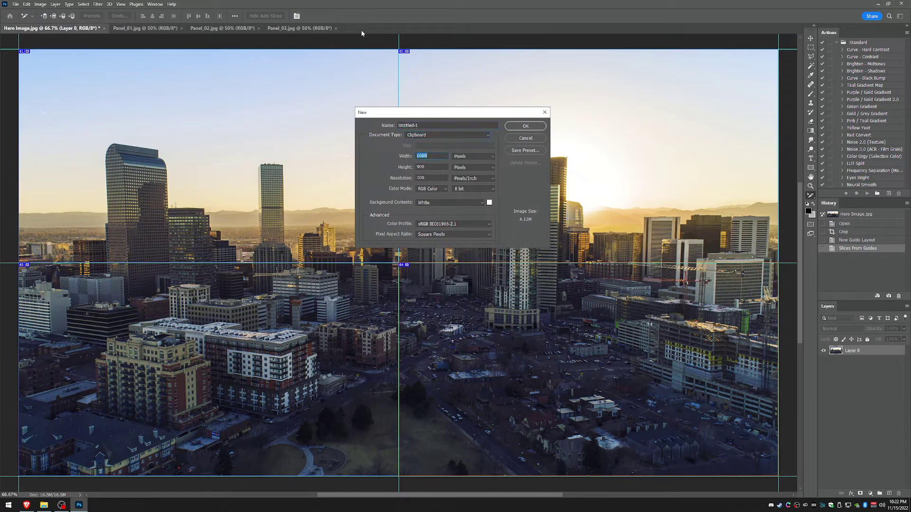
type("0")
key("Tab")
key("Return")
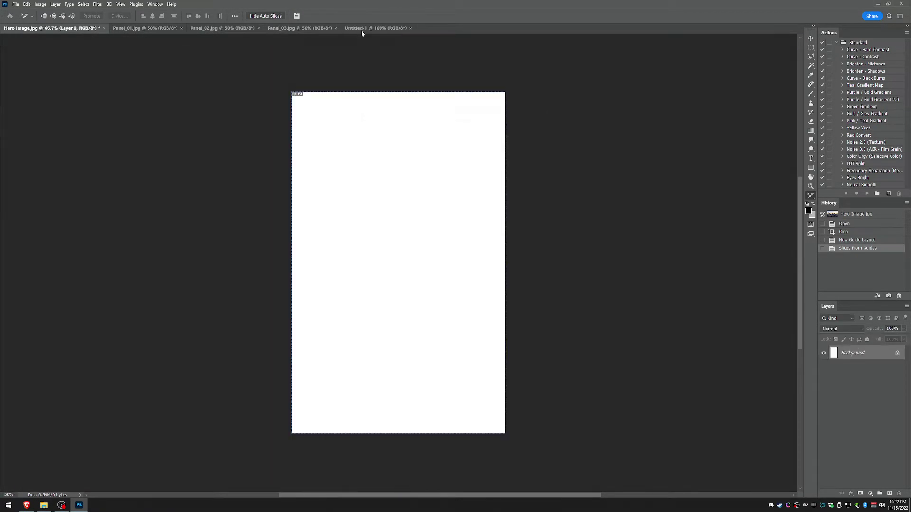
Paste the city slice and scale it to the 1200 px canvas width.
key("ctrl+v")
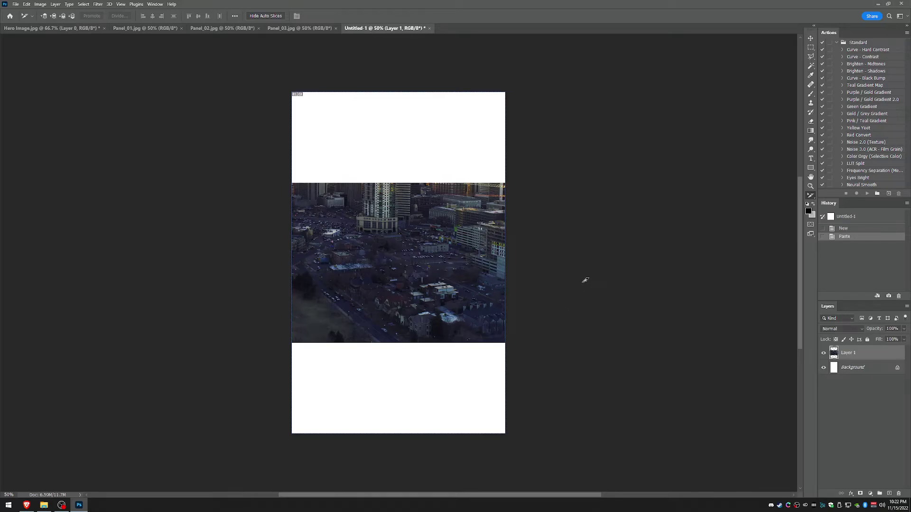
key("ctrl+t")
left_click_drag(576, 265, 505, 264)
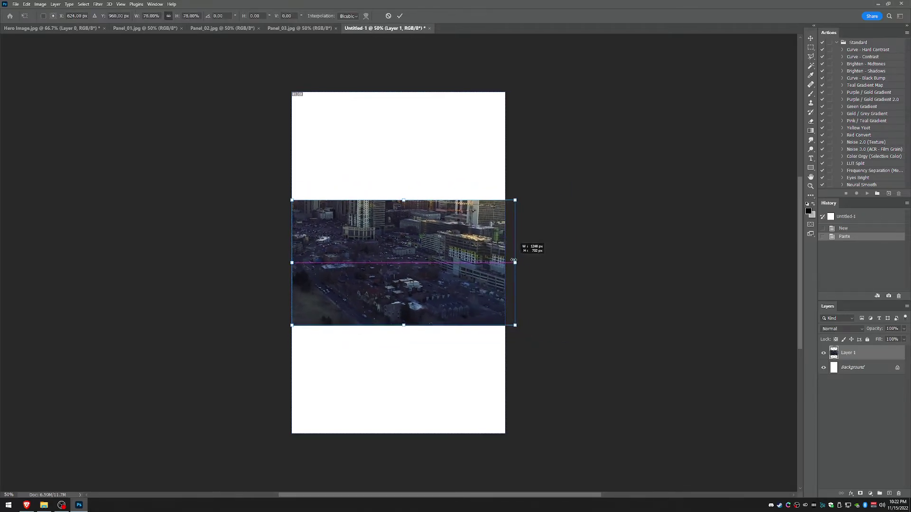
key("Return")
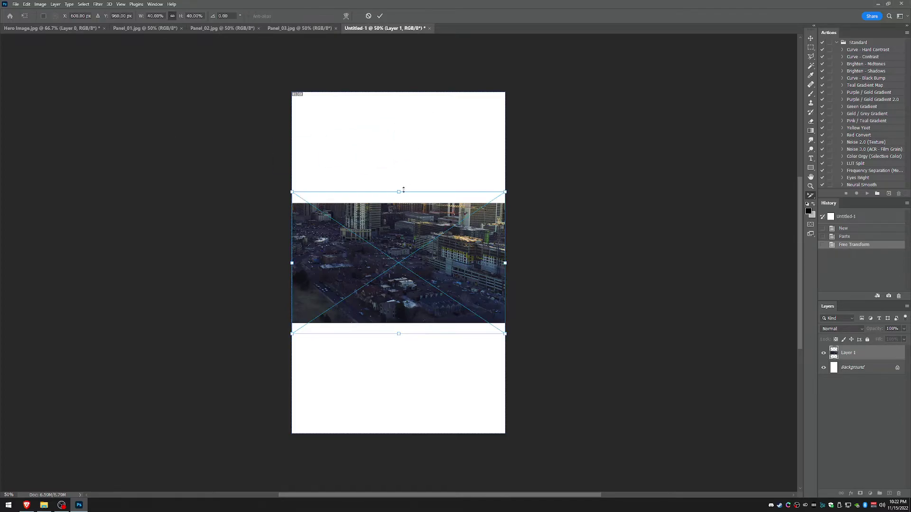
Fix the woman in red at the canvas top and bring in the car portrait.
left_click_drag(417, 264, 419, 138)
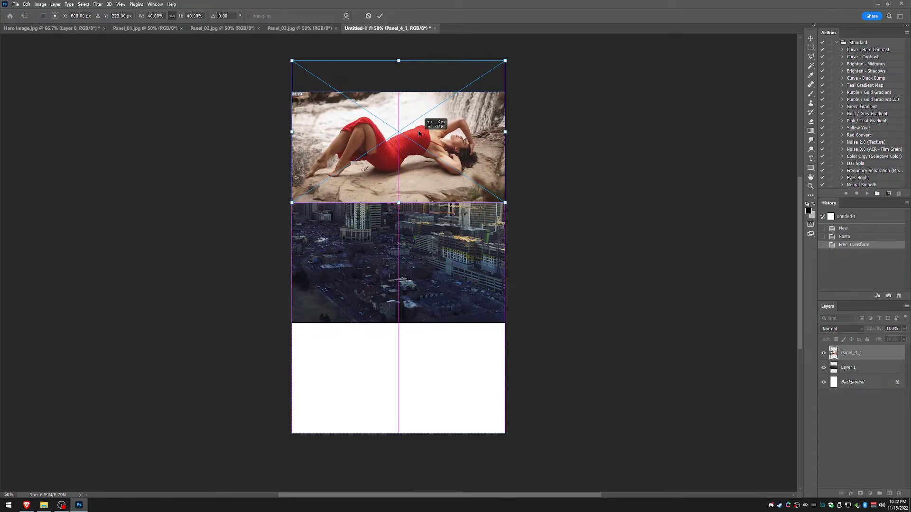
key("Return")
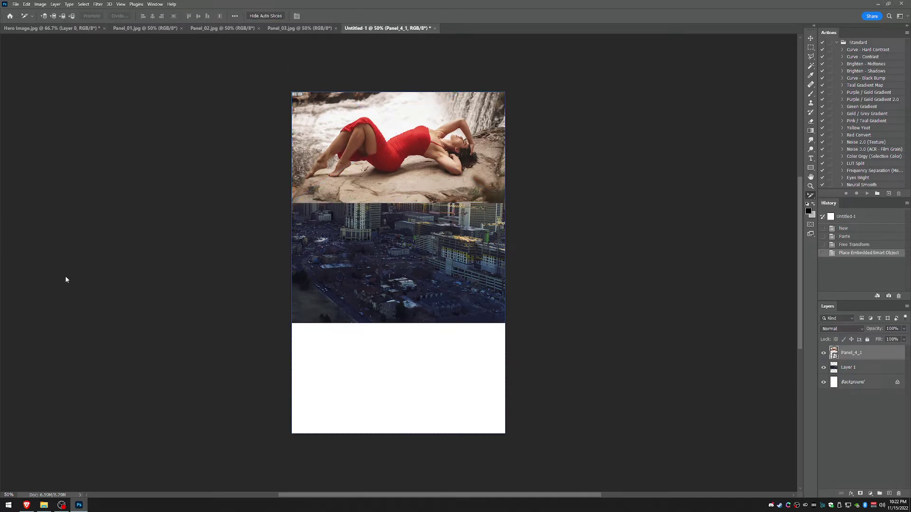
left_click_drag(67, 280, 402, 360)
Move the car portrait to the bottom and stack the city slice above both portraits.
left_click_drag(418, 319, 419, 432)
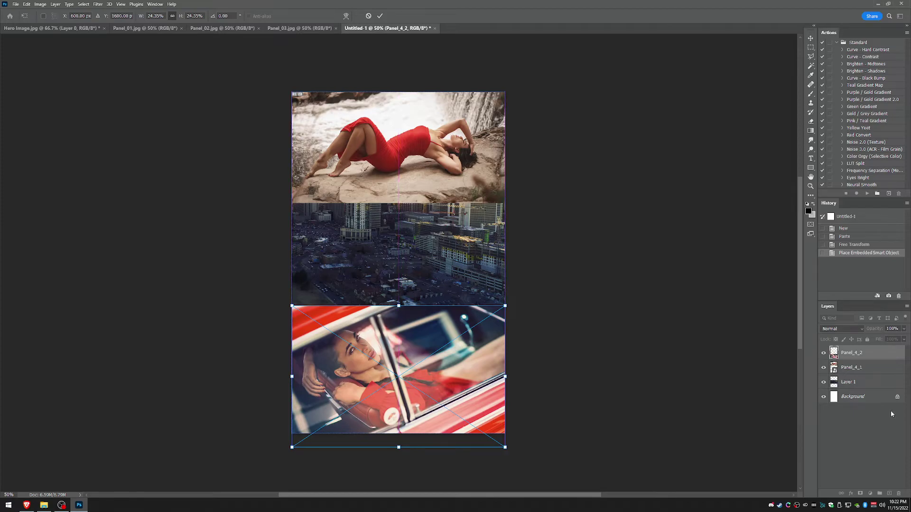
key("Return")
left_click_drag(850, 382, 851, 349)
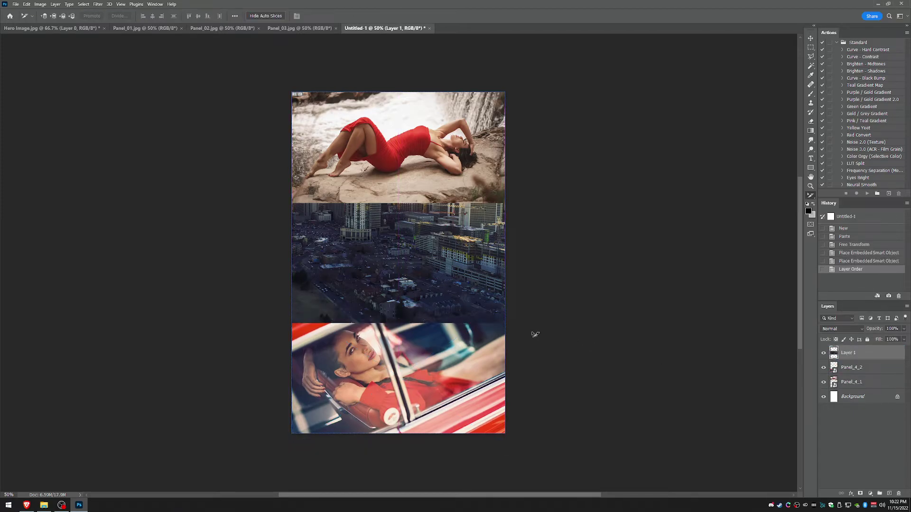
left_click(54, 4)
Flatten the fourth panel into a single background layer.
left_click(85, 281)
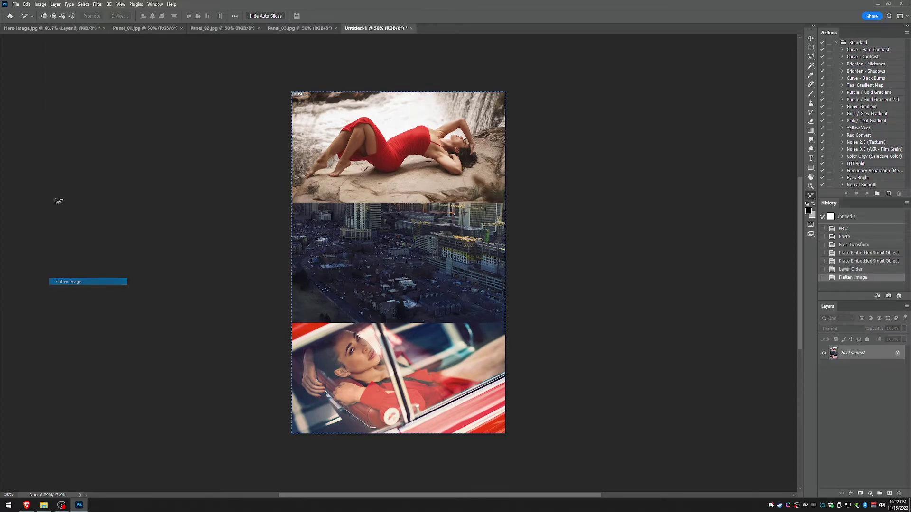
left_click(15, 5)
left_click(28, 90)
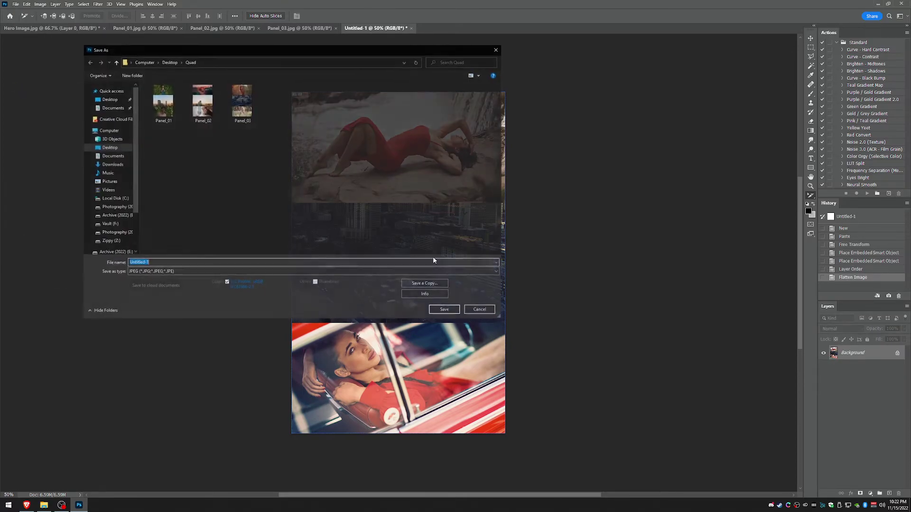
Save the panel as the JPEG Panel_04 and bring forward the browser showing the tweet.
left_click(242, 103)
left_click(189, 263)
key("BackSpace")
type("4")
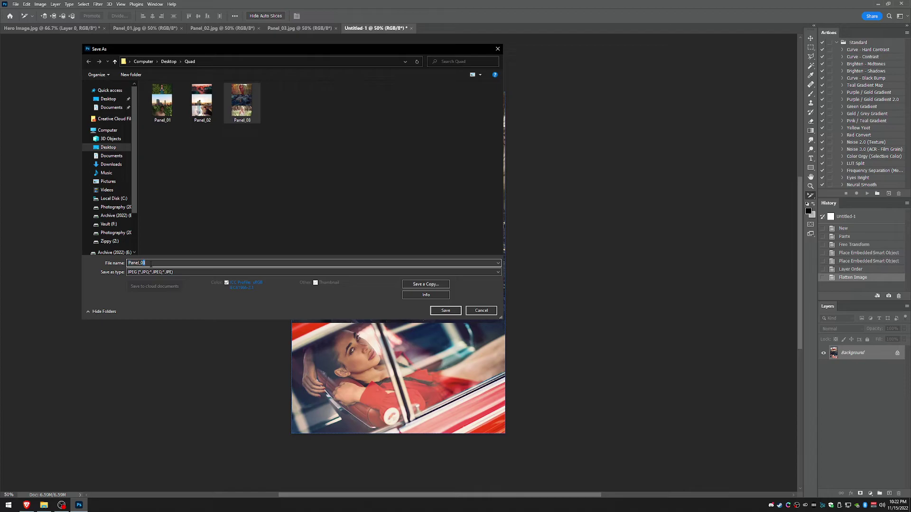
left_click(446, 310)
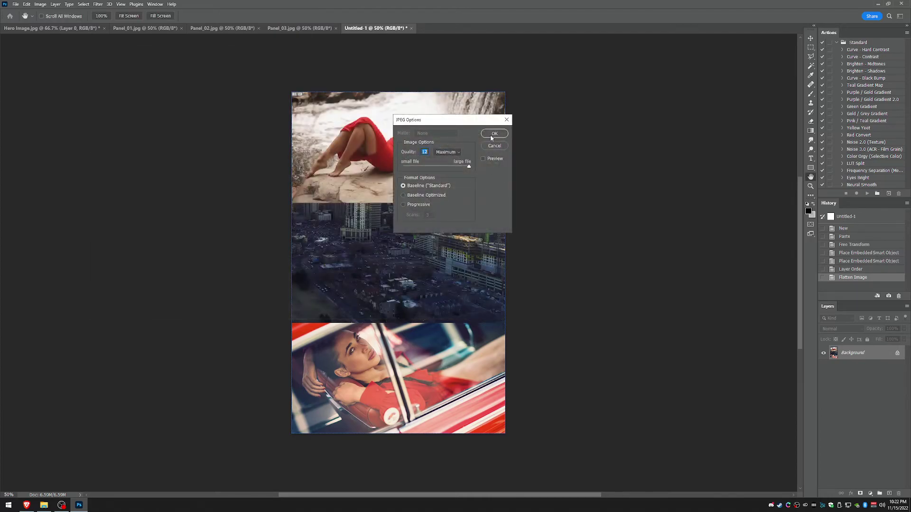
left_click(495, 134)
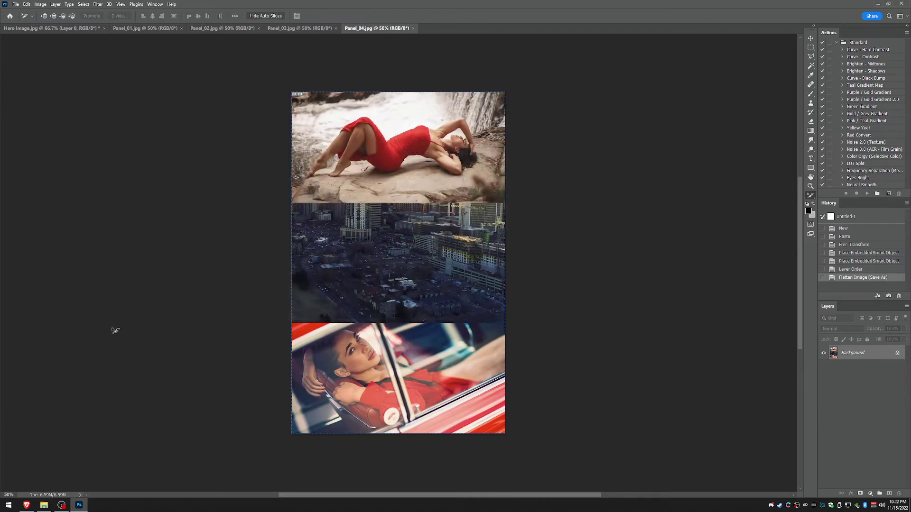
mouse_move(27, 505)
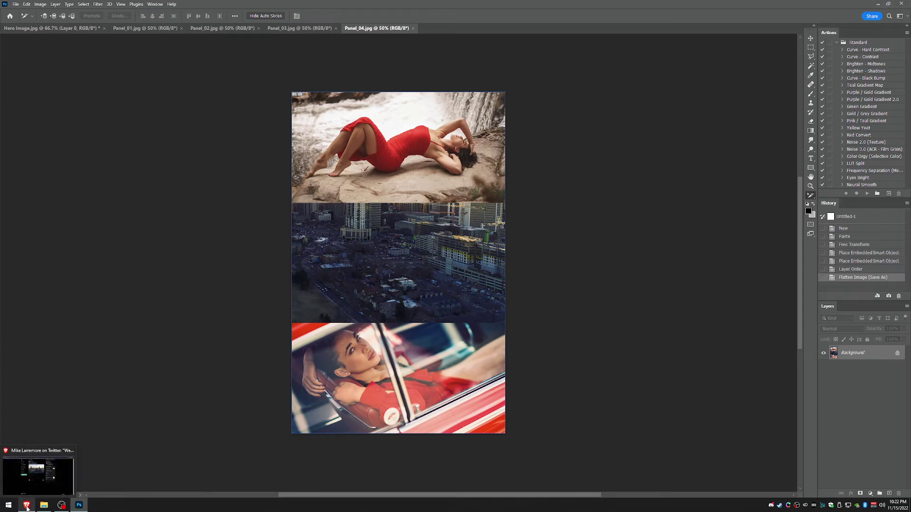
left_click(39, 470)
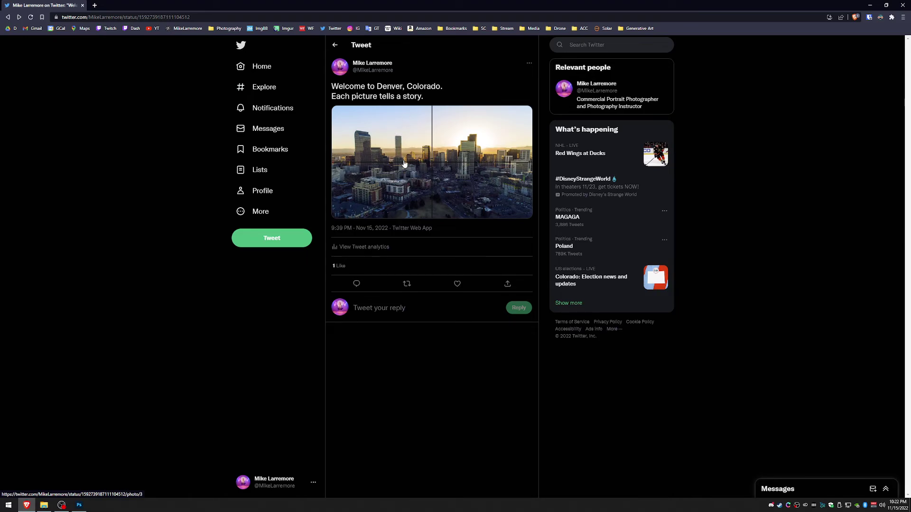
left_click(401, 141)
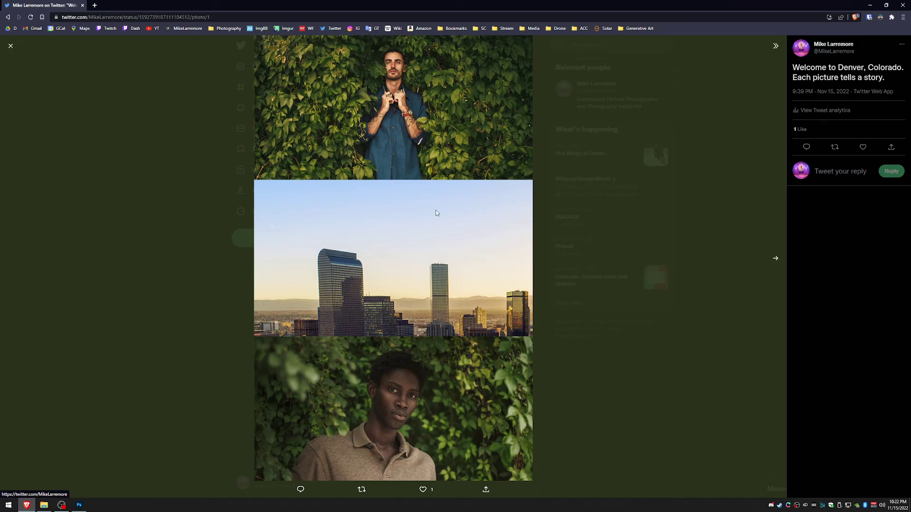
left_click(776, 258)
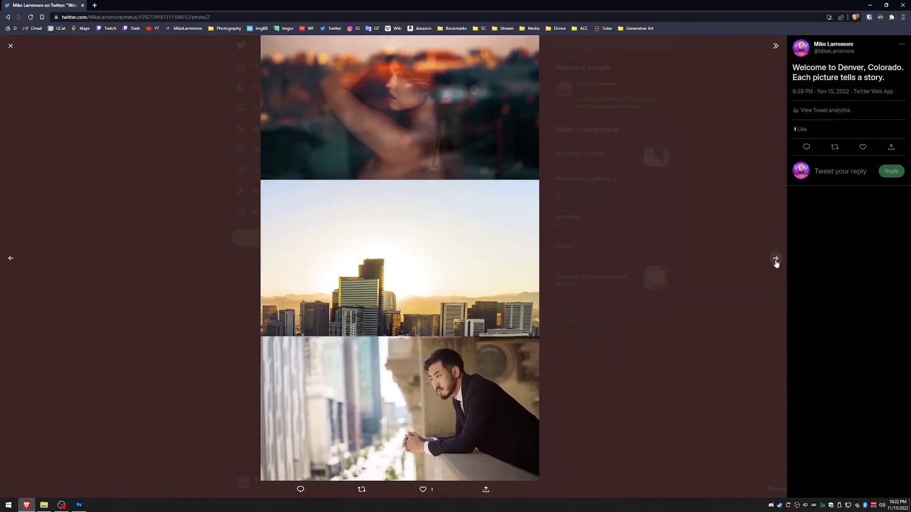
left_click(775, 258)
left_click(776, 260)
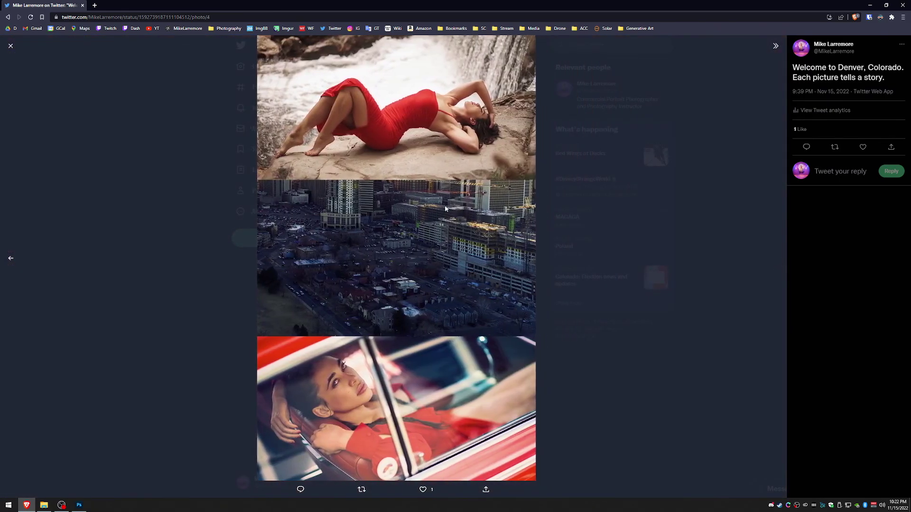
left_click(12, 48)
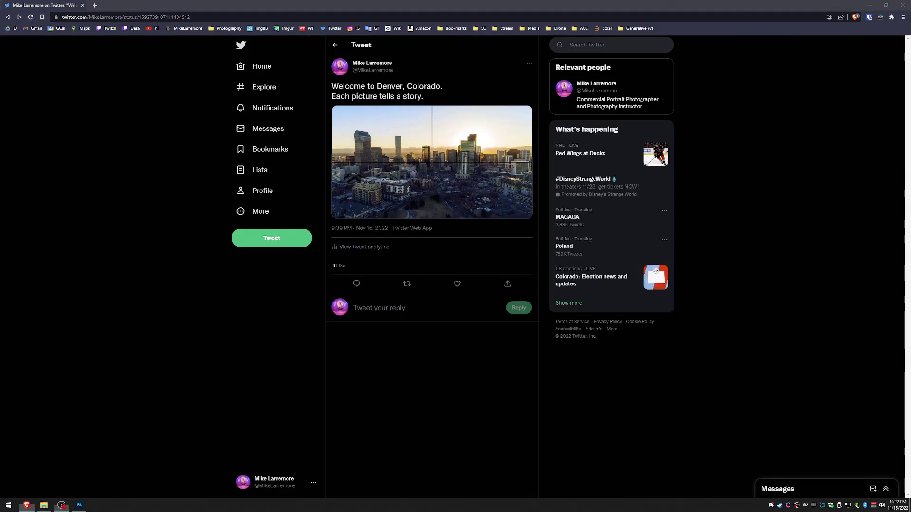